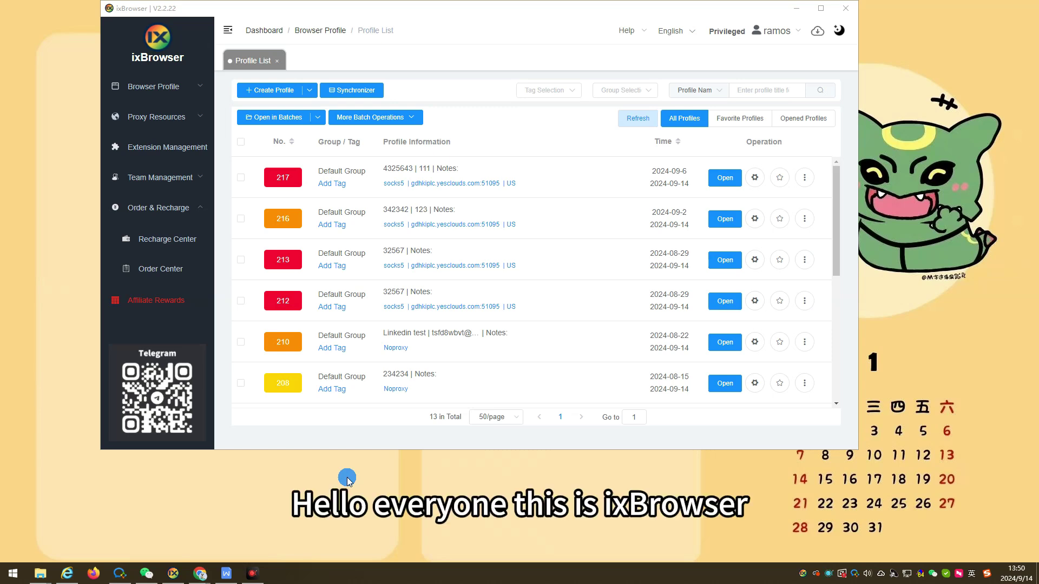
Launch profiles 217 and 216, placing the 216 window on the right side
{"action": "left_click", "coordinate": [724, 179]}
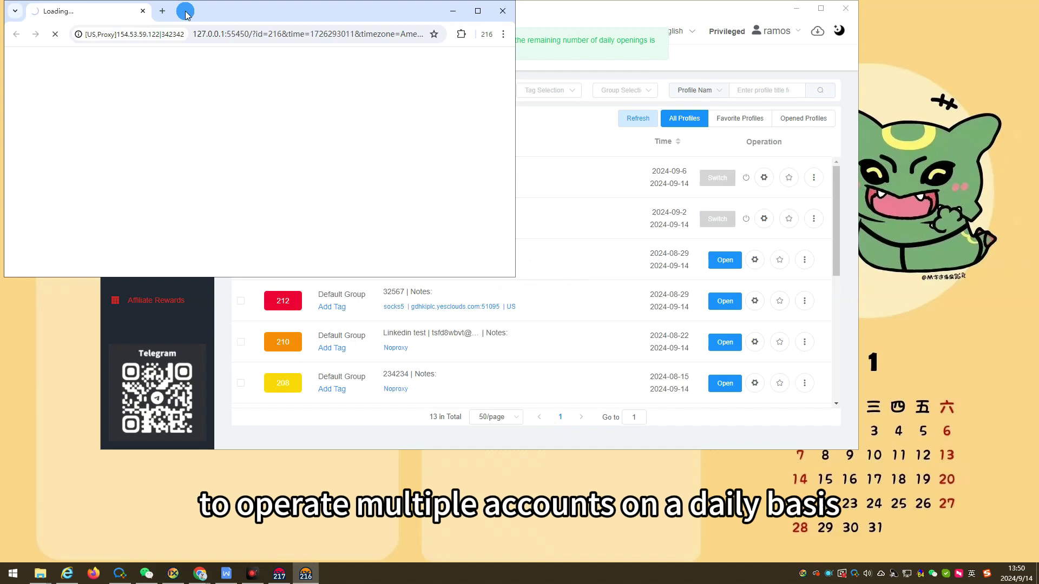
{"action": "left_click_drag", "start_coordinate": [189, 14], "coordinate": [694, 19]}
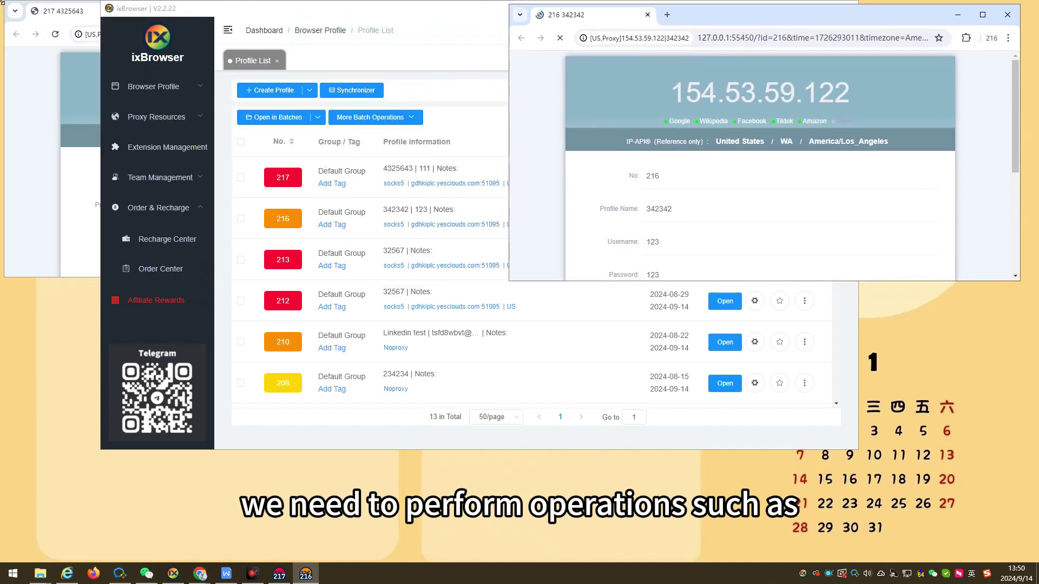
{"action": "left_click", "coordinate": [15, 86]}
Open a new tab in each profile window and load AliExpress in both
{"action": "left_click", "coordinate": [163, 11]}
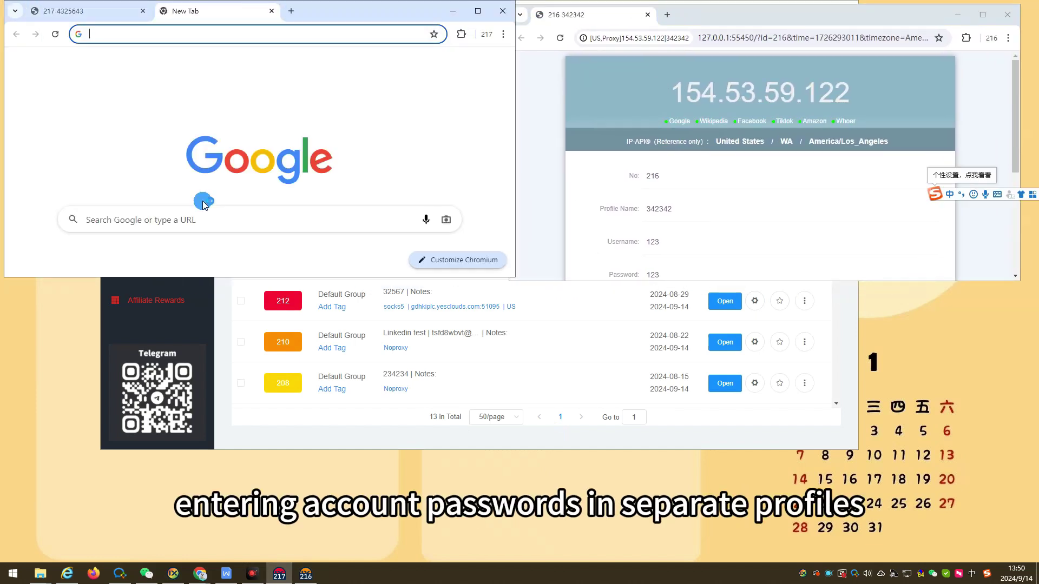
{"action": "left_click", "coordinate": [669, 16]}
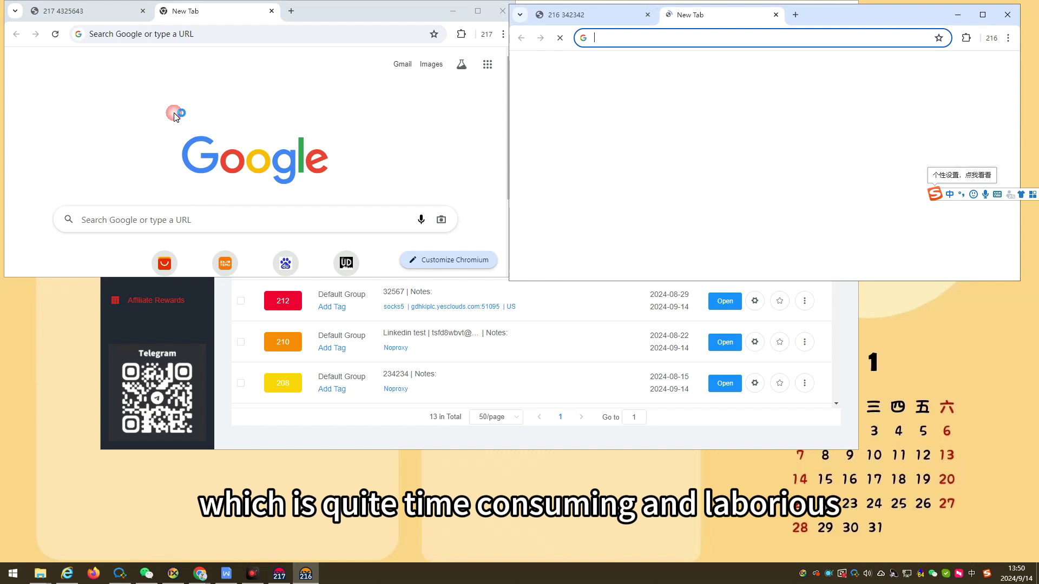
{"action": "left_click", "coordinate": [164, 263]}
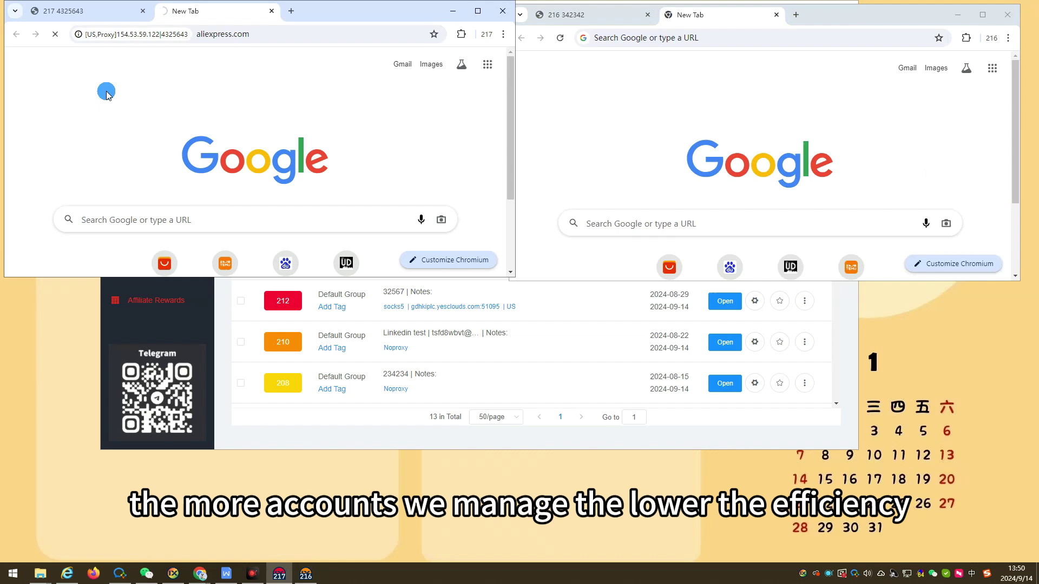
{"action": "scroll", "coordinate": [650, 132], "scroll_direction": "down", "scroll_amount": 1}
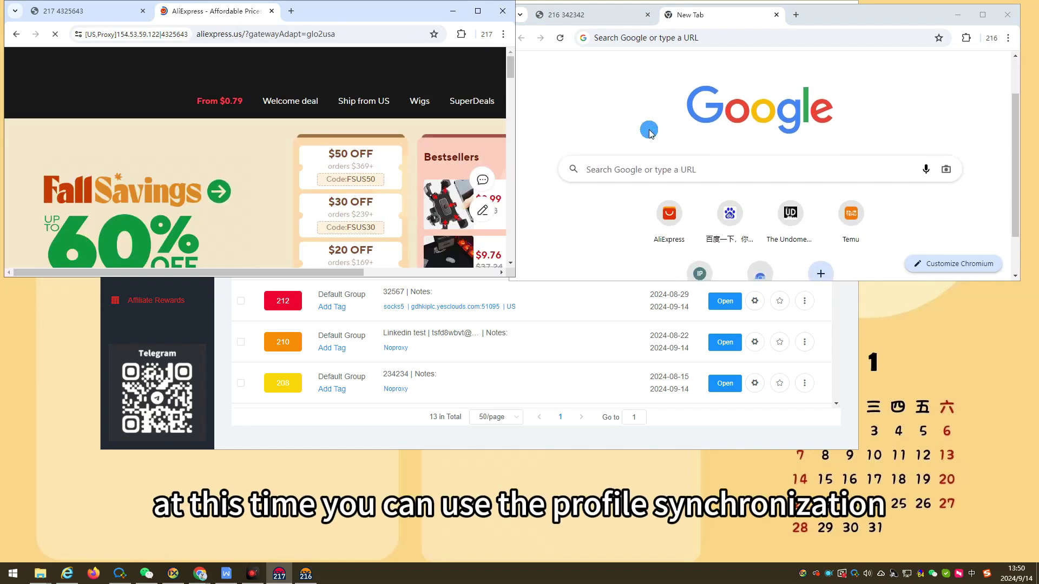
{"action": "left_click", "coordinate": [669, 214]}
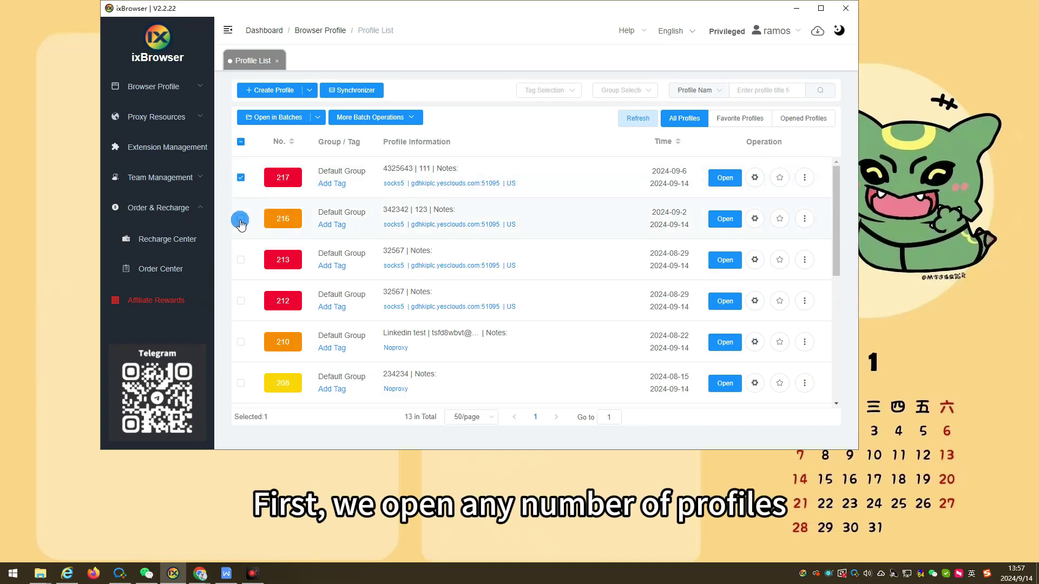
Add profiles 213 and 212 to the selection and open all four in a batch
{"action": "left_click", "coordinate": [240, 259]}
{"action": "left_click", "coordinate": [241, 301]}
{"action": "left_click", "coordinate": [263, 117]}
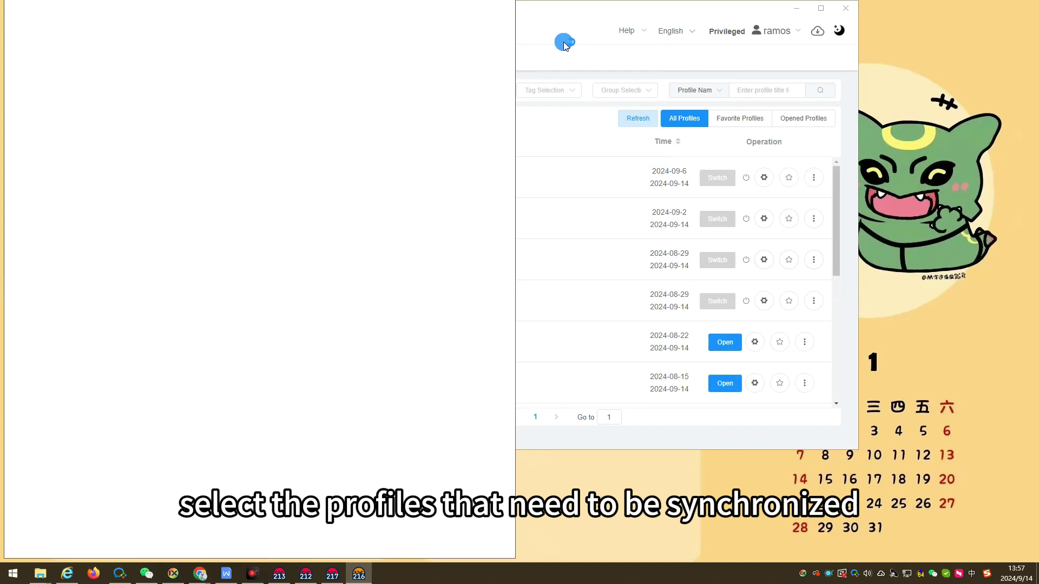
Start synchronizing the four opened profiles from the Synchronizer
{"action": "left_click", "coordinate": [563, 42]}
{"action": "left_click", "coordinate": [355, 90]}
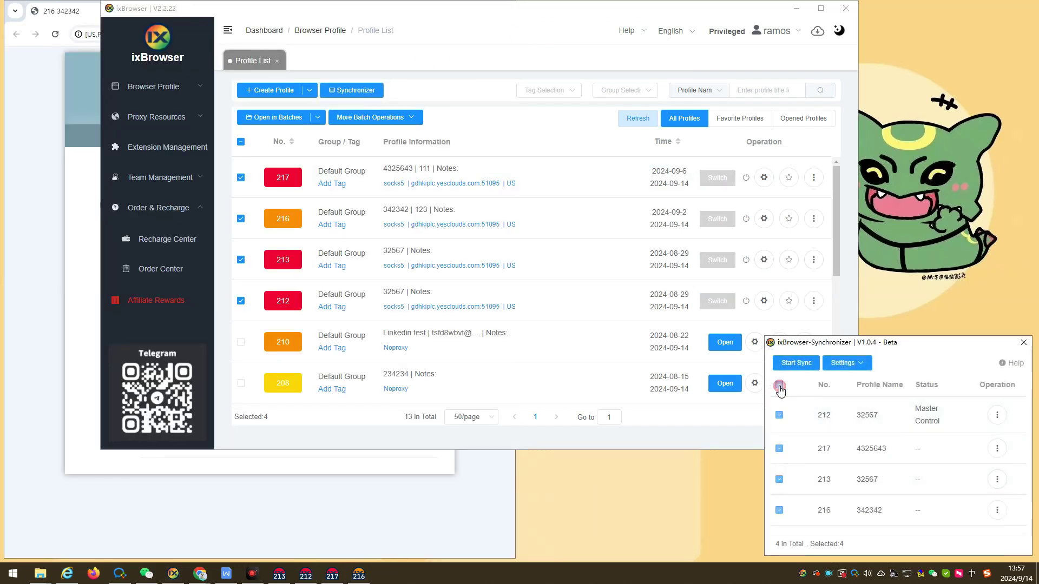
{"action": "left_click", "coordinate": [791, 371]}
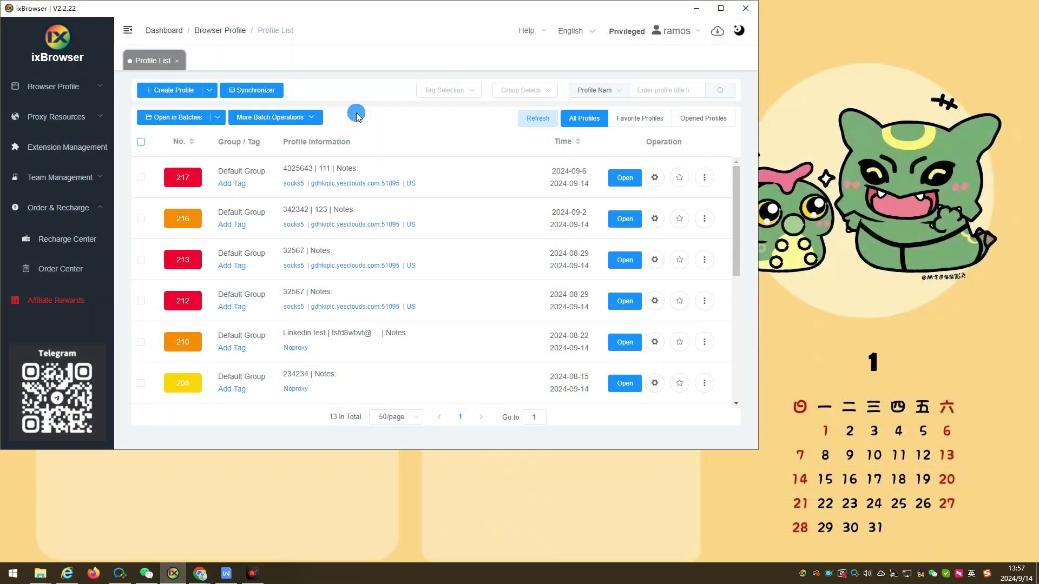
Select profiles 217, 216, 213 and 212 and use Open and start sync
{"action": "left_click", "coordinate": [141, 177]}
{"action": "left_click", "coordinate": [145, 273]}
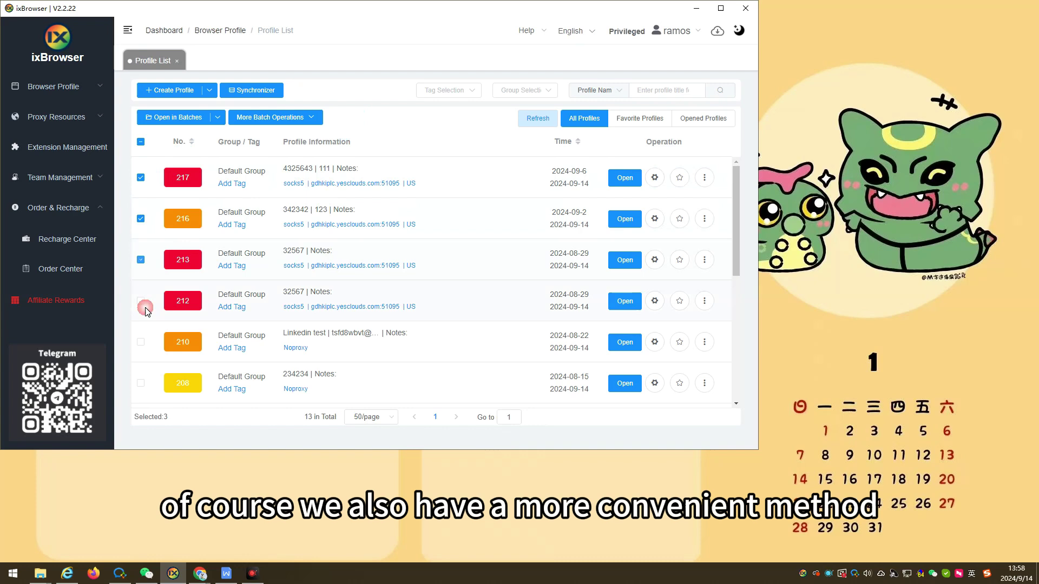
{"action": "left_click", "coordinate": [217, 118]}
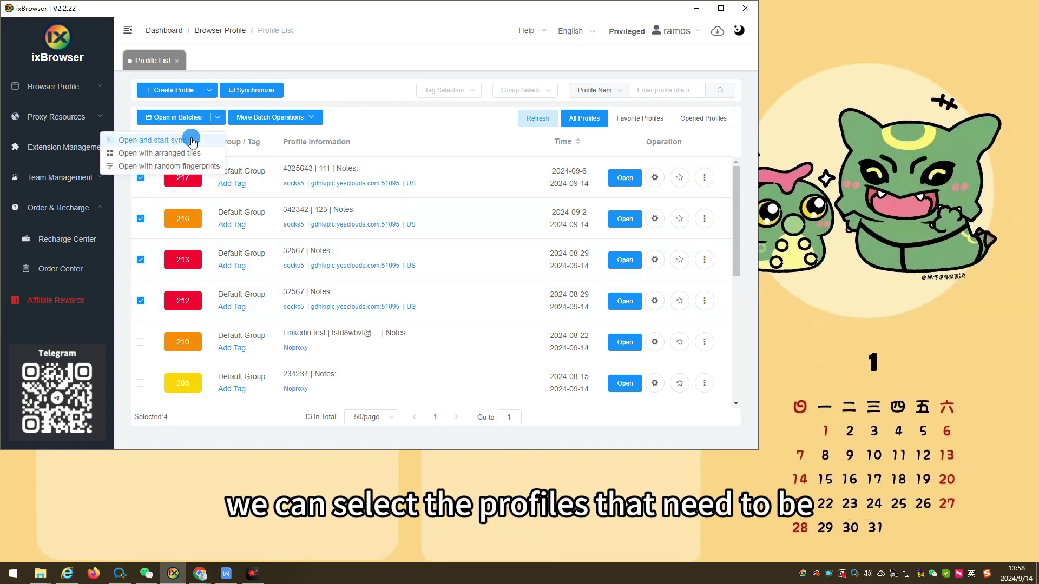
{"action": "left_click", "coordinate": [189, 138]}
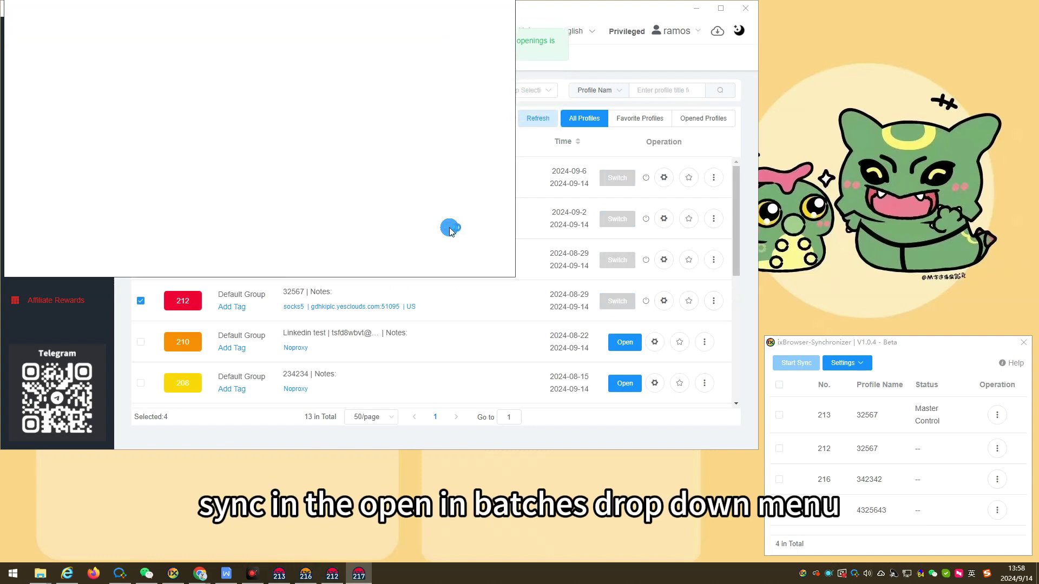
Select all four profiles in the Synchronizer and start syncing them
{"action": "left_click", "coordinate": [780, 385]}
{"action": "left_click", "coordinate": [792, 367]}
{"action": "left_click", "coordinate": [577, 434]}
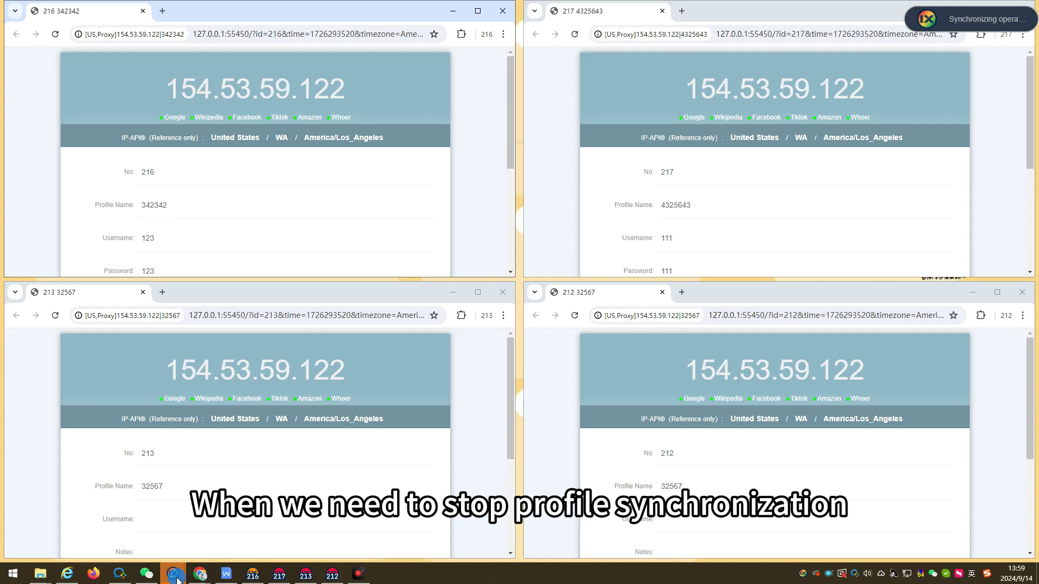
Stop synchronization of the four profiles from the top-right sync toast
{"action": "mouse_move", "coordinate": [174, 574]}
{"action": "left_click", "coordinate": [215, 531]}
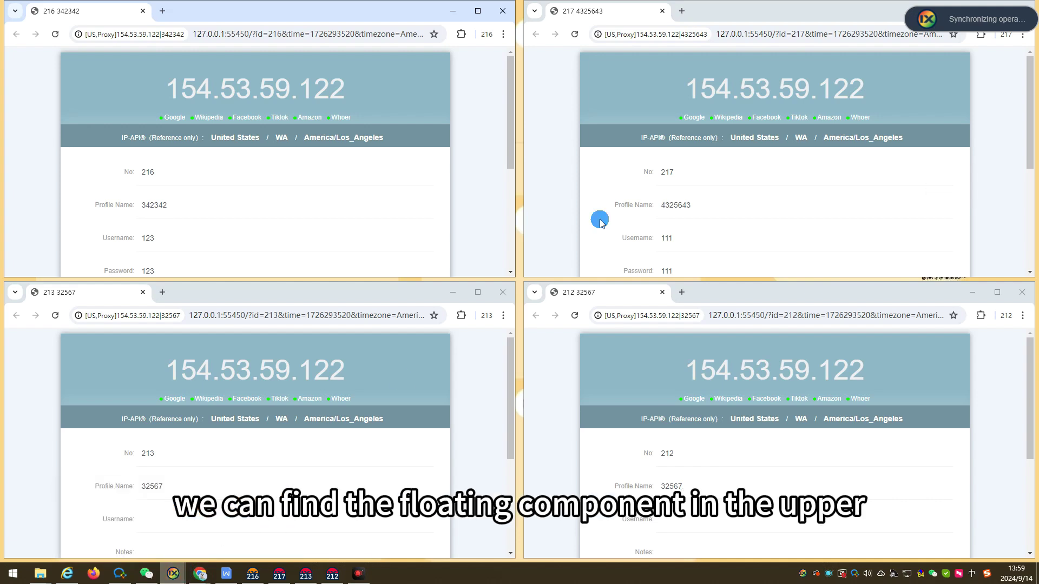
{"action": "mouse_move", "coordinate": [889, 22]}
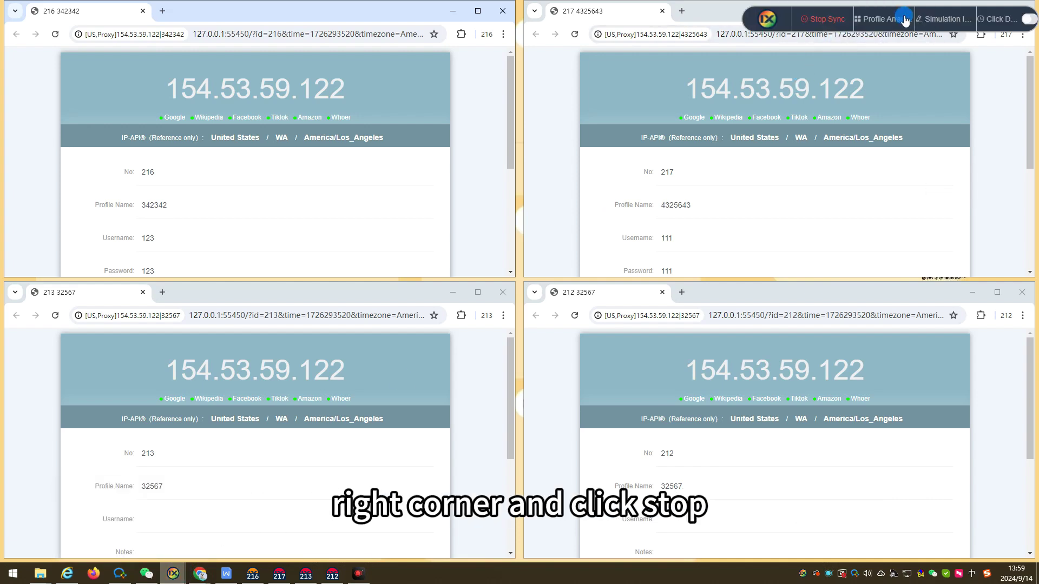
{"action": "left_click", "coordinate": [830, 24]}
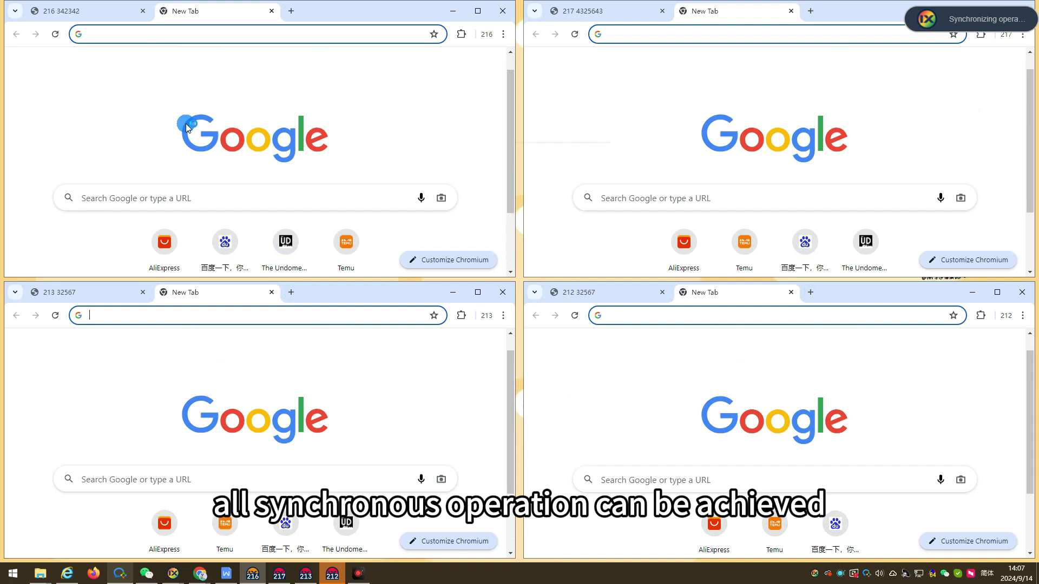
Search 'yahoo' in all four synced windows, then paste the uutool list2json URL
{"action": "type", "text": "yahoo"}
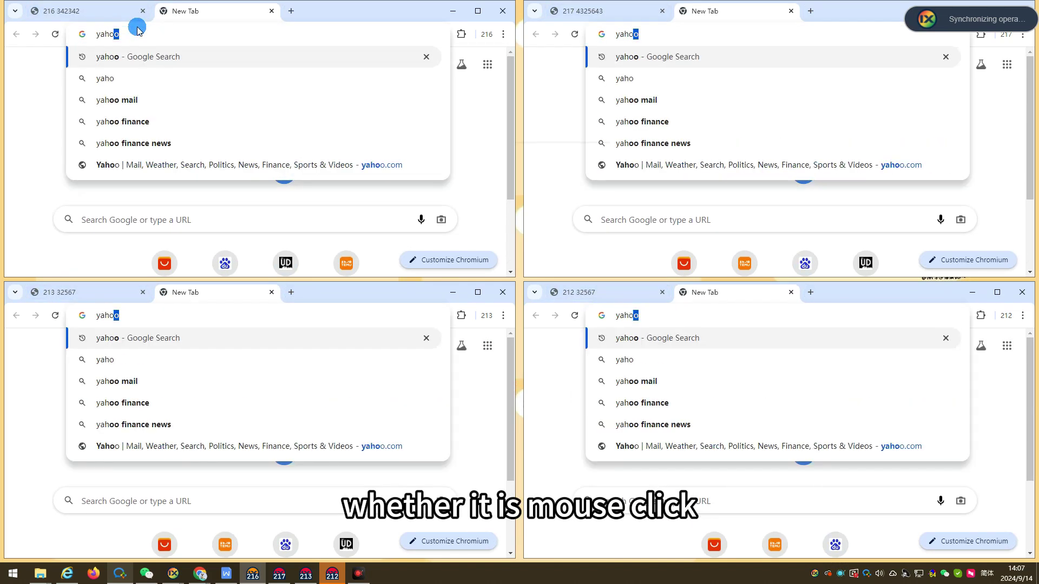
{"action": "key", "text": "Return"}
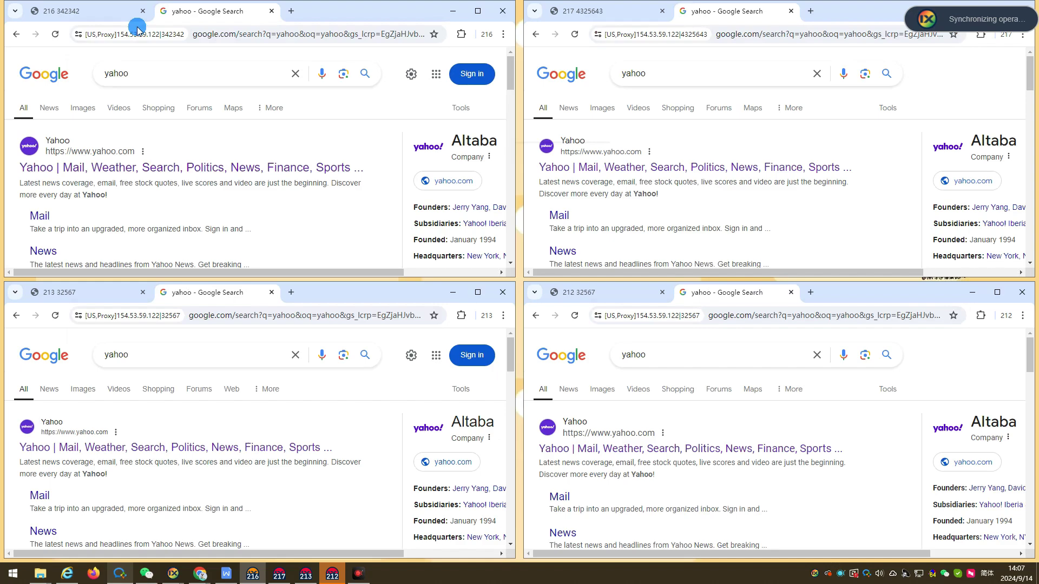
{"action": "left_click", "coordinate": [214, 36]}
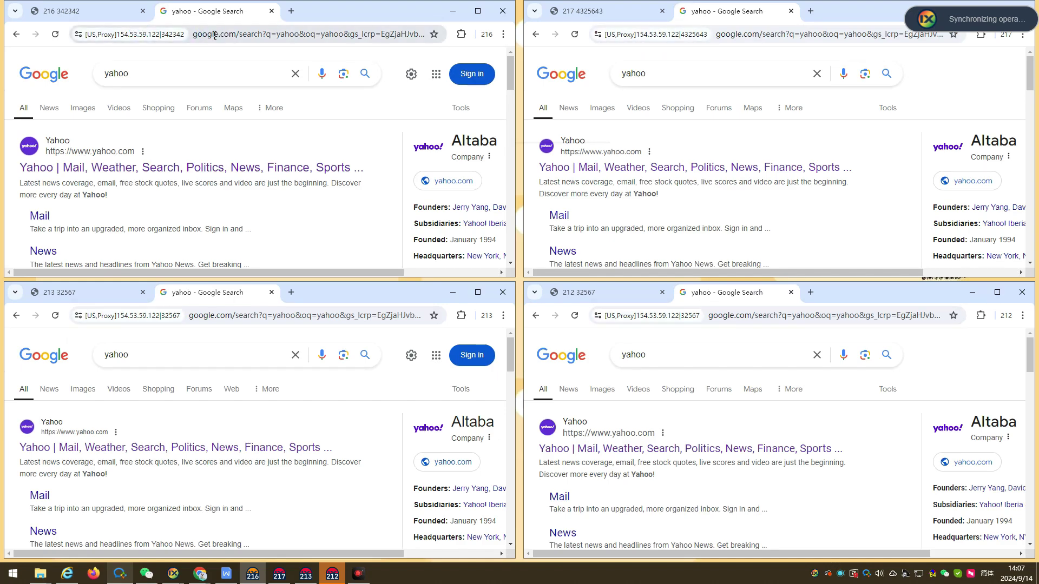
{"action": "key", "text": "ctrl+v"}
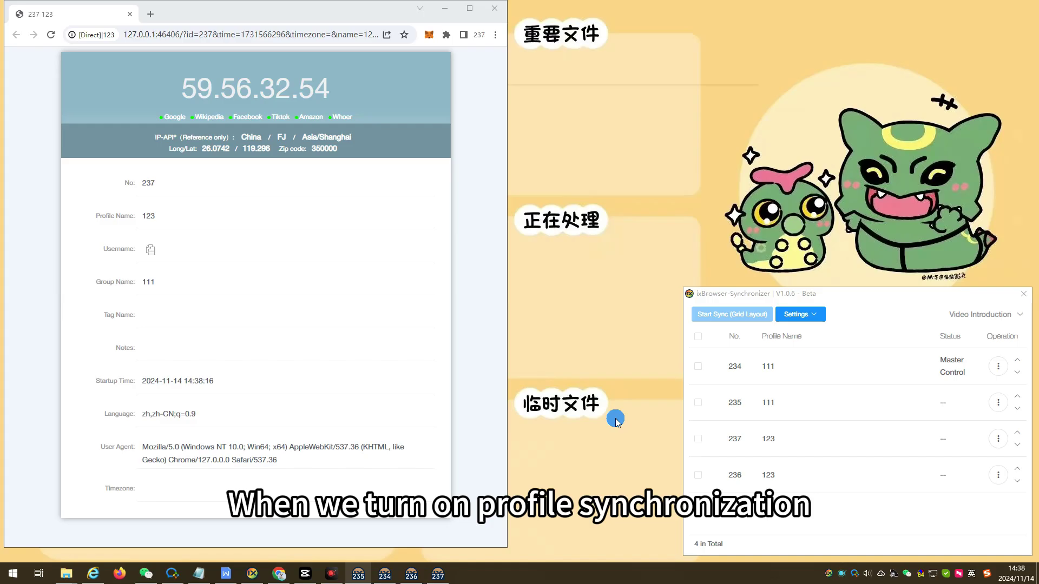
Select all four profiles for syncing and drag their windows apart across the screen
{"action": "left_click", "coordinate": [699, 336]}
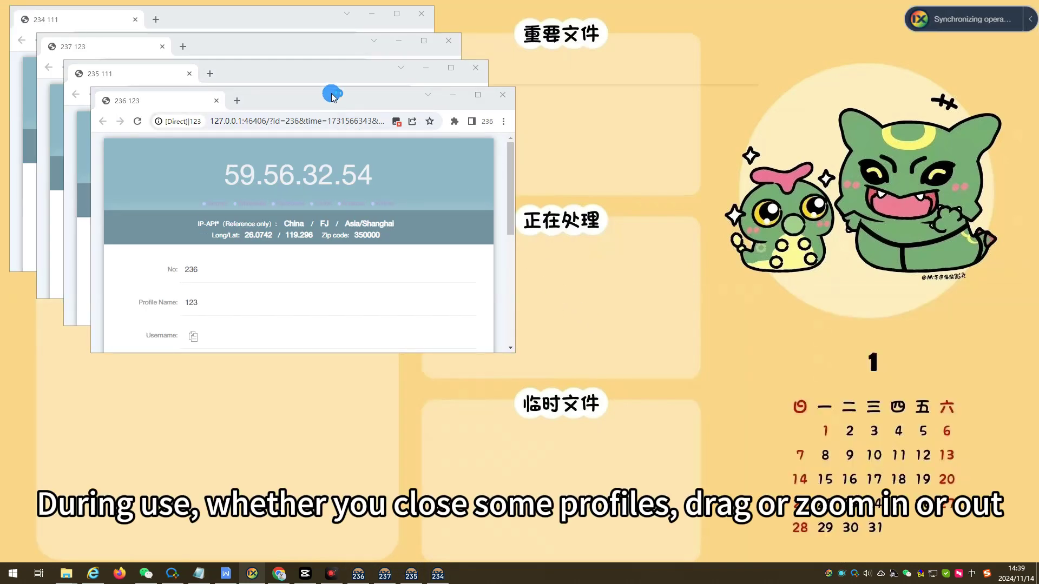
{"action": "left_click_drag", "start_coordinate": [381, 99], "coordinate": [838, 74]}
{"action": "left_click_drag", "start_coordinate": [278, 325], "coordinate": [278, 450]}
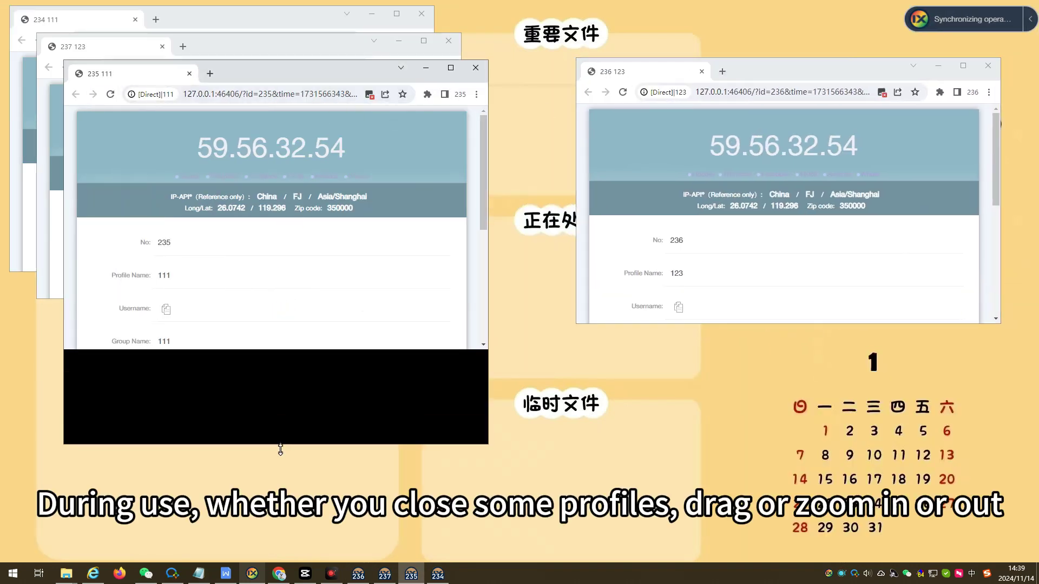
{"action": "left_click_drag", "start_coordinate": [307, 78], "coordinate": [716, 188]}
{"action": "left_click_drag", "start_coordinate": [330, 55], "coordinate": [475, 230]}
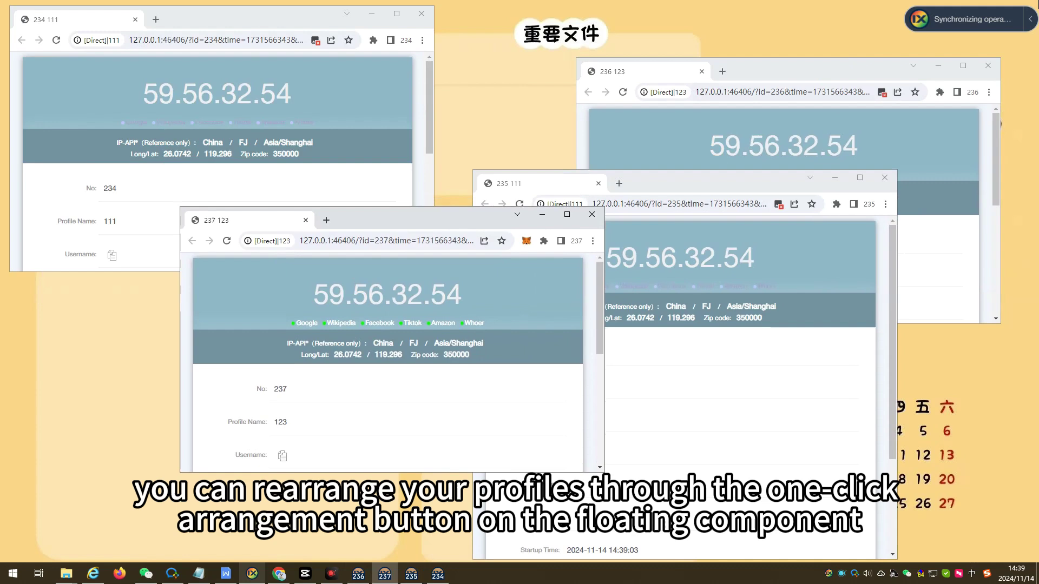
Restack all profile windows into a cascade with Profile Arrange's one-click Arrange
{"action": "left_click", "coordinate": [1029, 19]}
{"action": "left_click", "coordinate": [866, 19]}
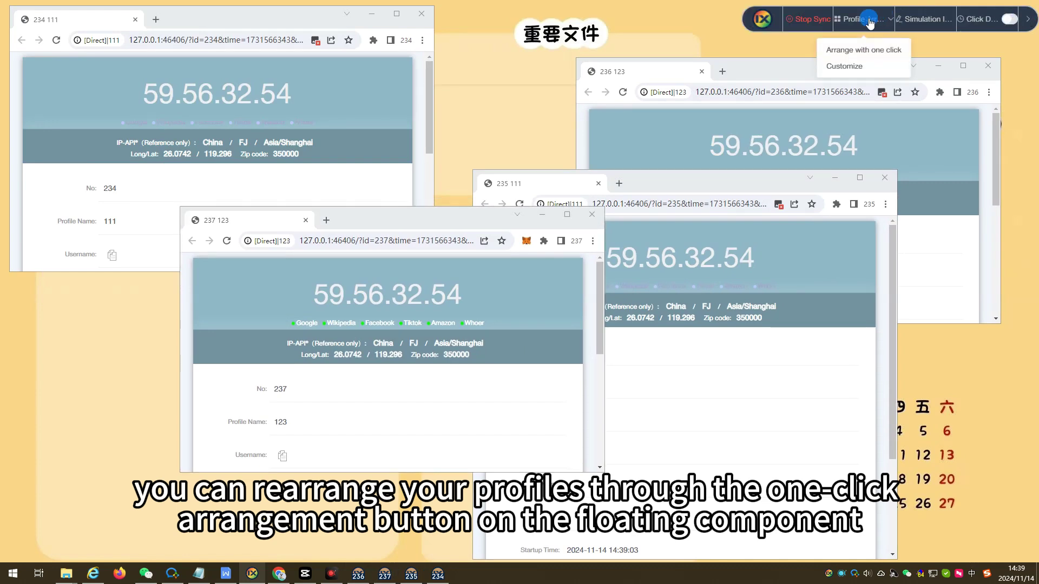
{"action": "left_click", "coordinate": [873, 50]}
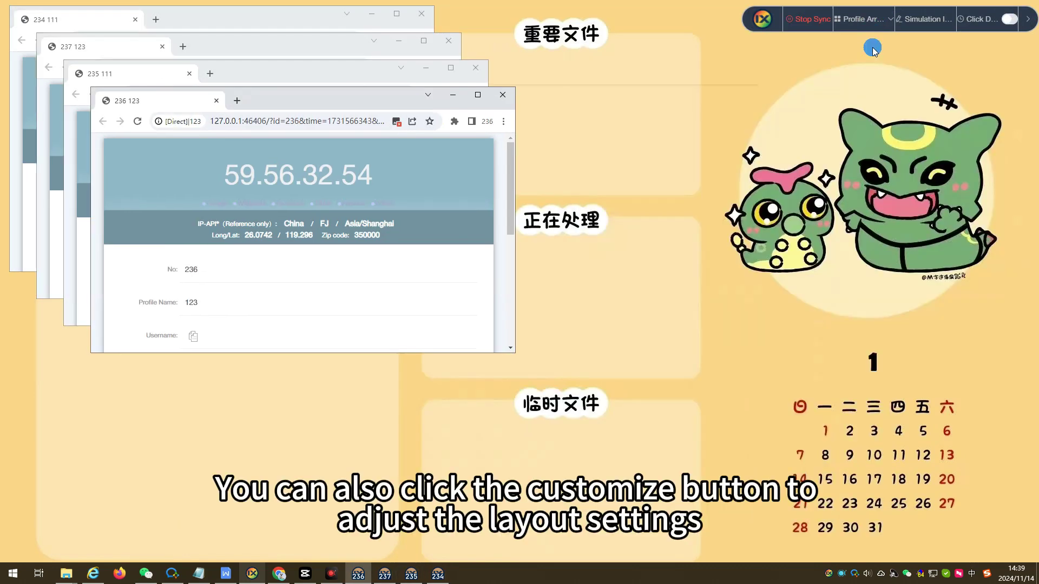
{"action": "left_click", "coordinate": [866, 19]}
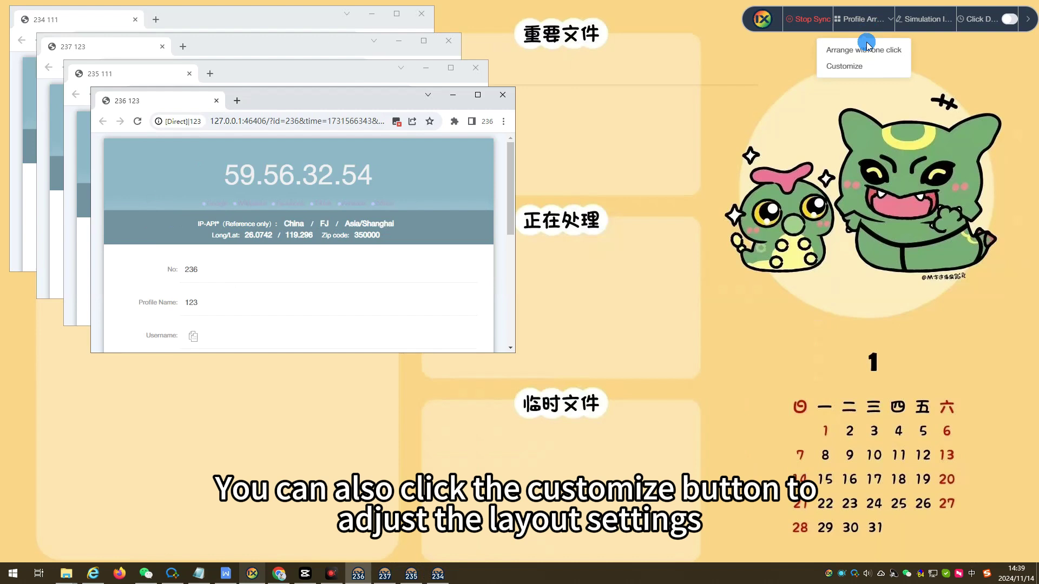
Close the Profile Arrange options on the floating sync toolbar
{"action": "left_click", "coordinate": [862, 65]}
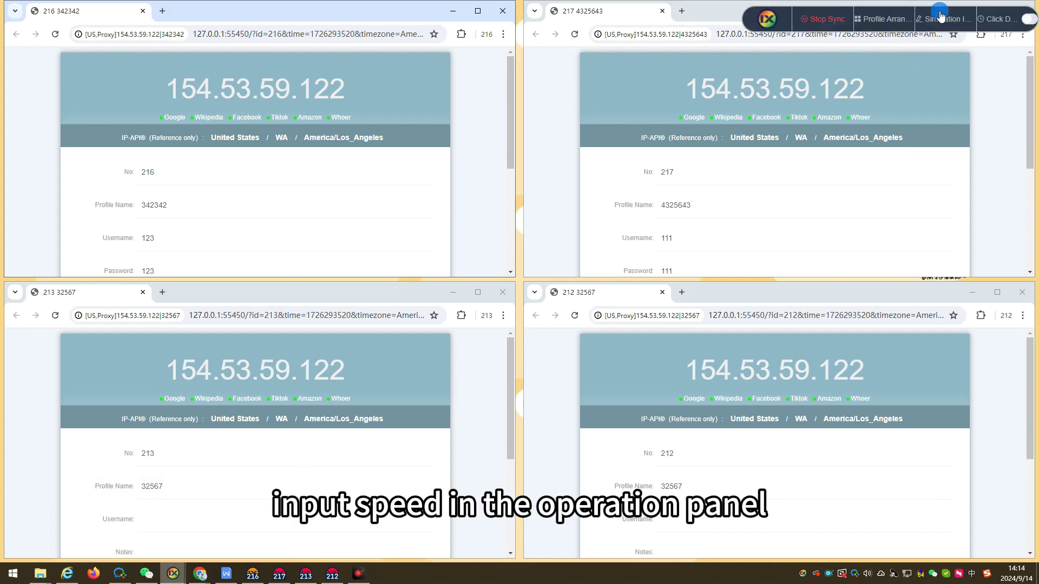
Send the Same Text '123' to the main profile's address bar in all four windows
{"action": "left_click", "coordinate": [942, 16]}
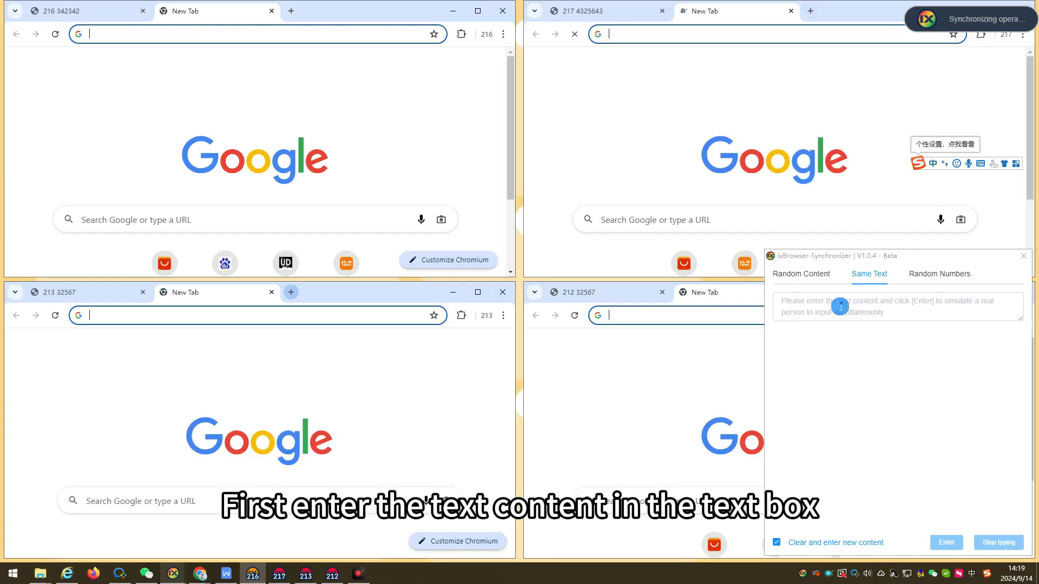
{"action": "left_click", "coordinate": [840, 306]}
{"action": "type", "text": "123"}
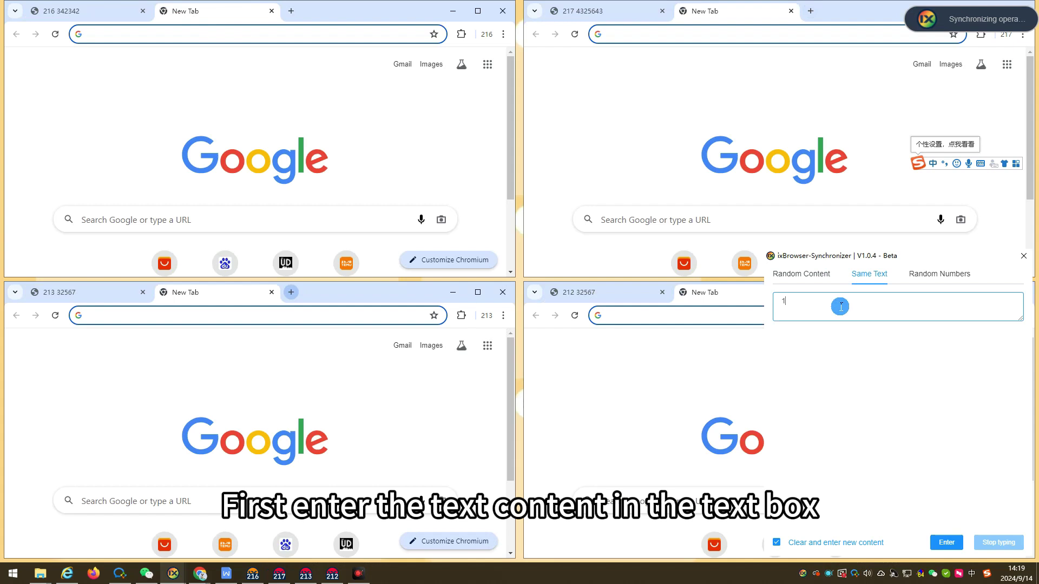
{"action": "left_click", "coordinate": [138, 33]}
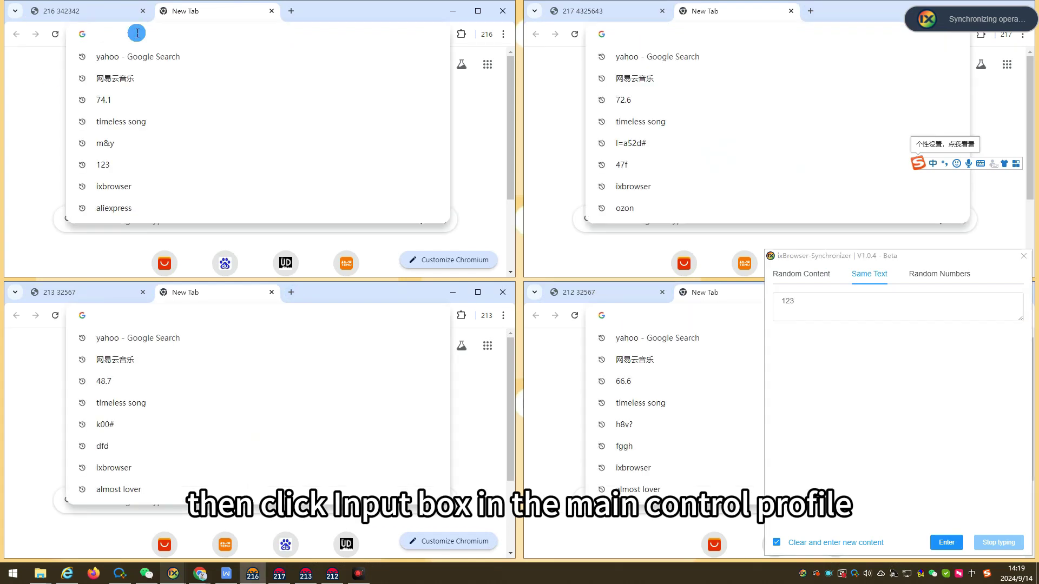
{"action": "left_click", "coordinate": [946, 542]}
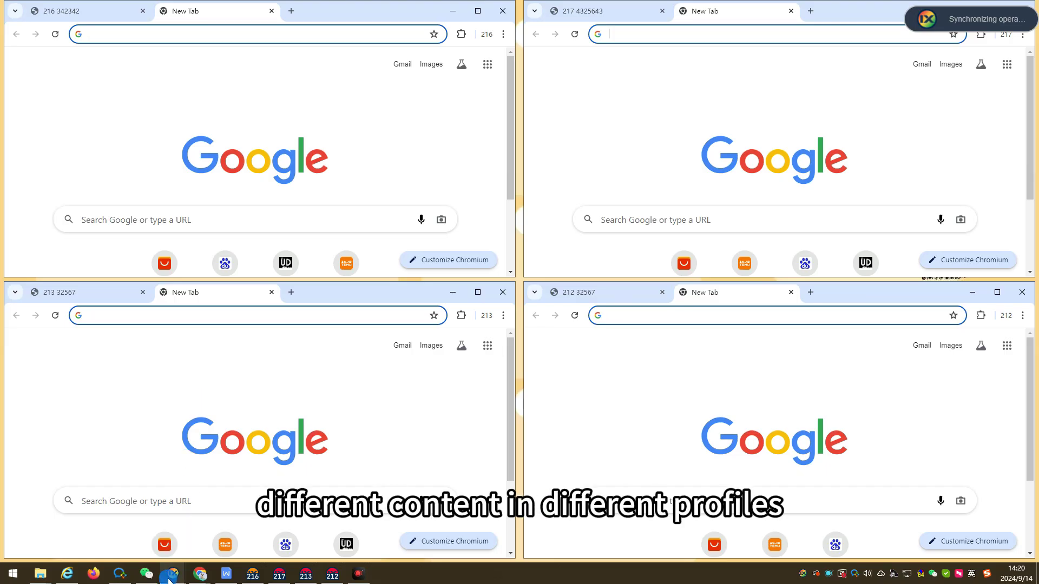
Open the Synchronizer's simulated-input Random Content table
{"action": "left_click", "coordinate": [169, 578]}
{"action": "left_click", "coordinate": [229, 508]}
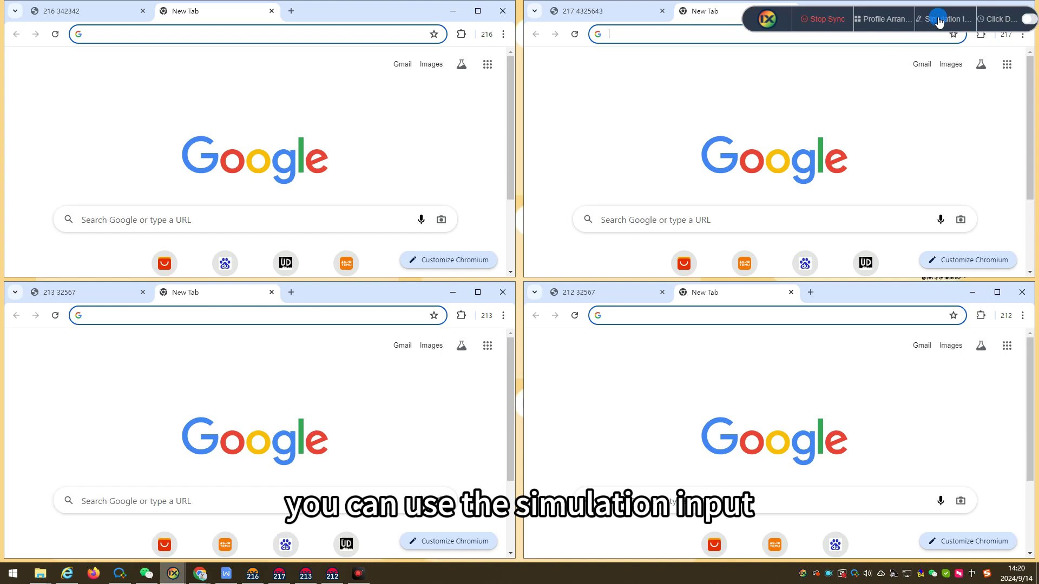
{"action": "left_click", "coordinate": [939, 20]}
{"action": "left_click", "coordinate": [856, 362]}
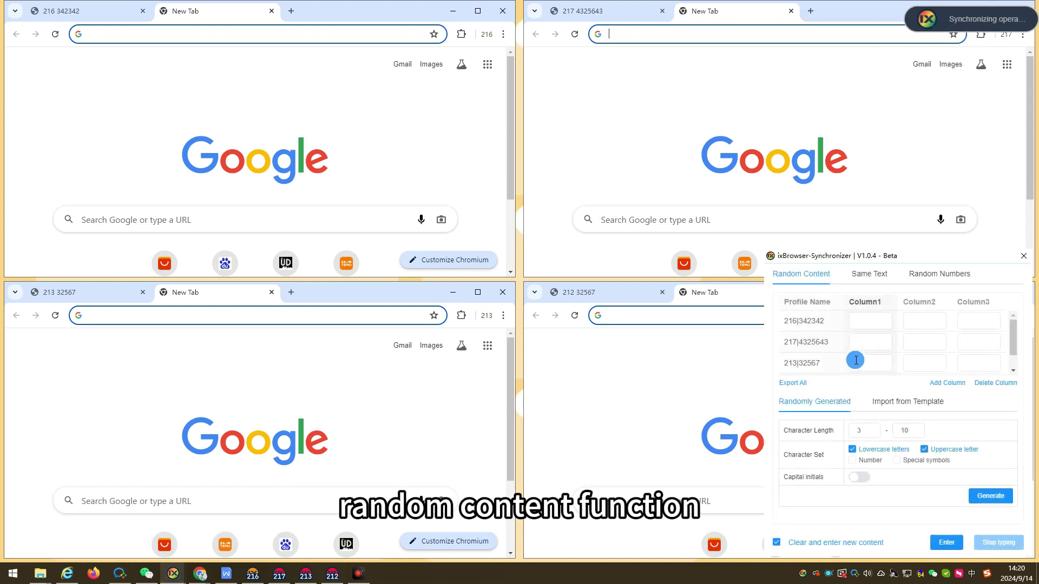
Fill Column1 with 123 for 216, 111 for 217, 222 for 213 and fd for 212
{"action": "left_click", "coordinate": [872, 320]}
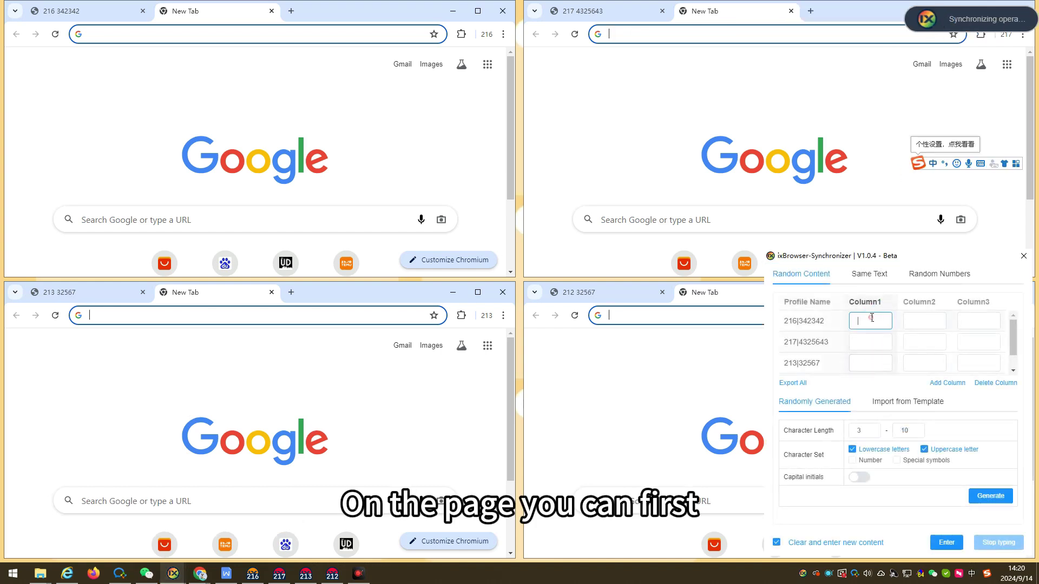
{"action": "type", "text": "123"}
{"action": "left_click", "coordinate": [865, 341]}
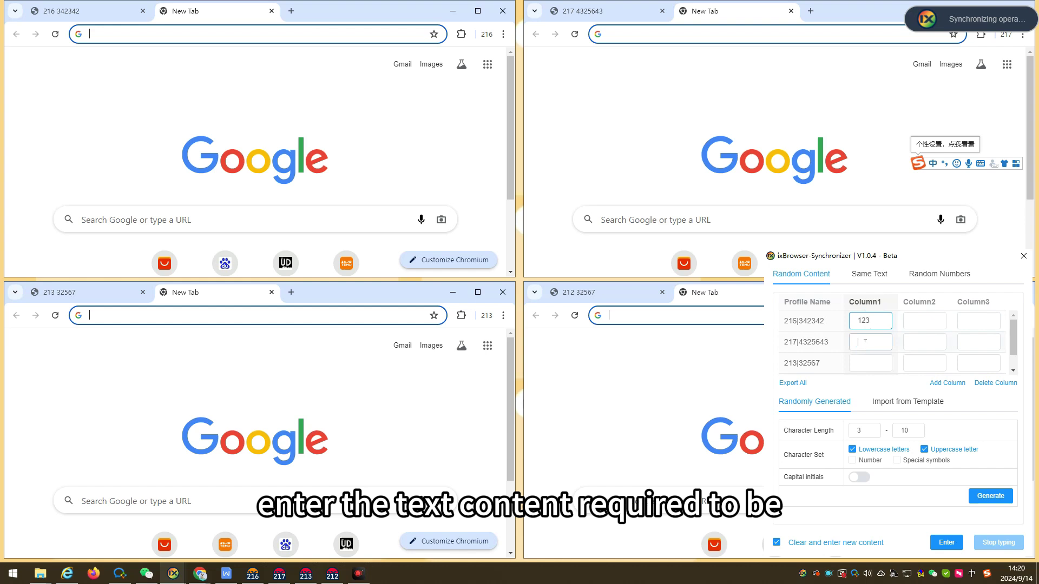
{"action": "type", "text": "111"}
{"action": "left_click", "coordinate": [863, 365]}
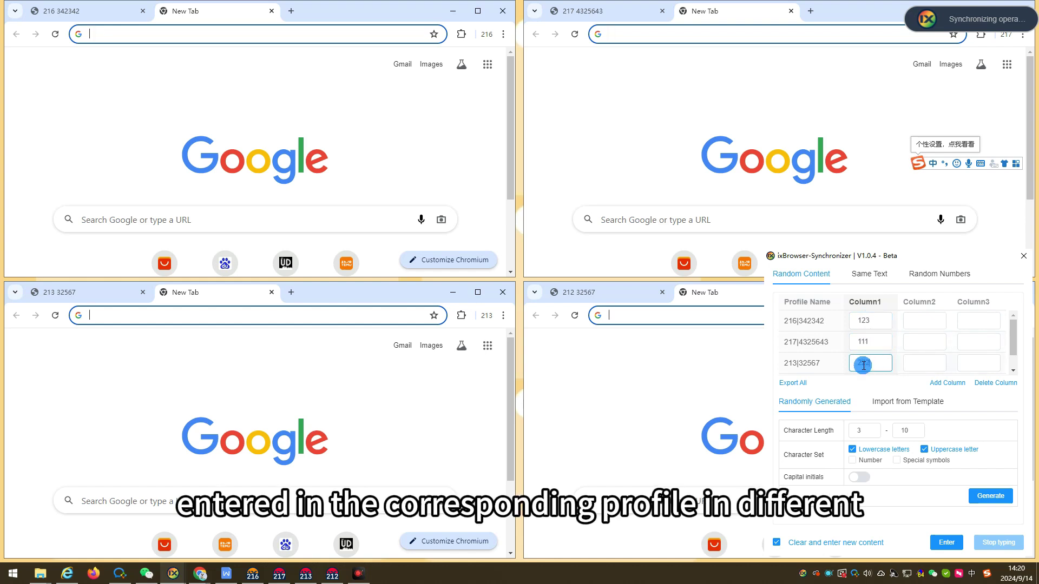
{"action": "type", "text": "222"}
{"action": "scroll", "coordinate": [863, 364], "scroll_direction": "down", "scroll_amount": 1}
{"action": "left_click", "coordinate": [864, 366]}
{"action": "type", "text": "fd"}
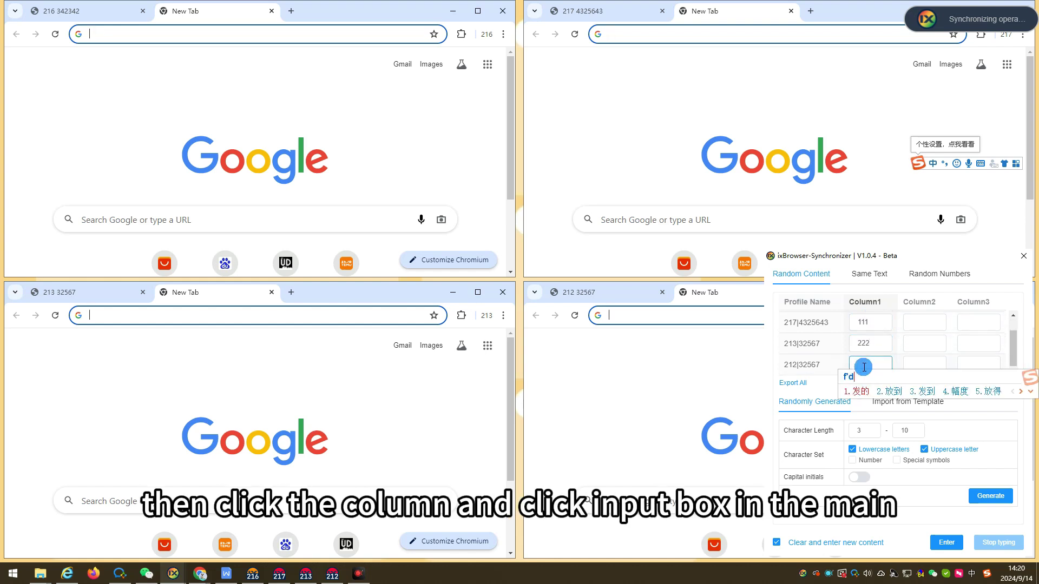
{"action": "key", "text": "Return"}
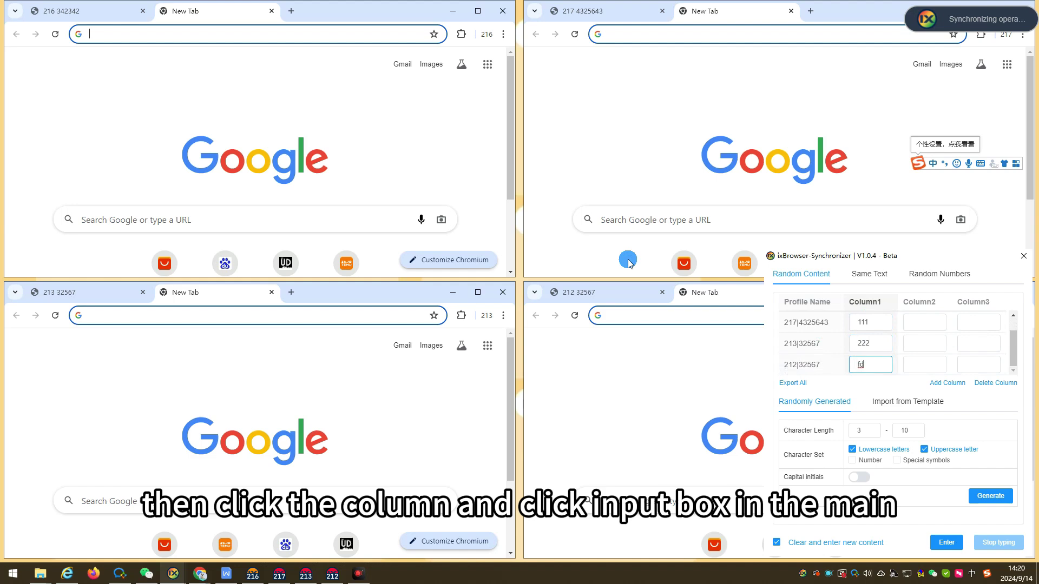
Send each profile's text into its address bar and run the four searches
{"action": "left_click", "coordinate": [165, 32]}
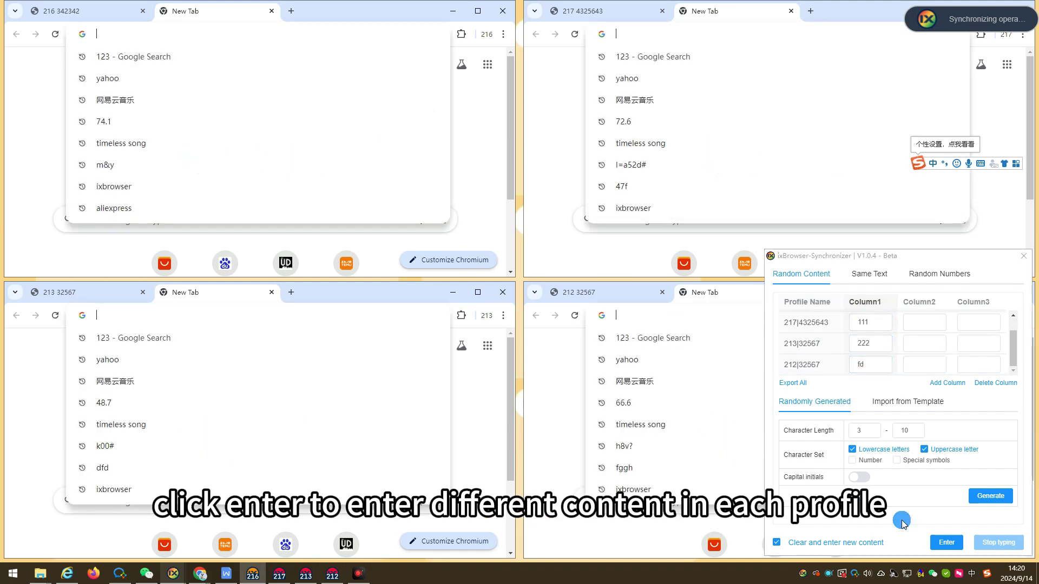
{"action": "left_click", "coordinate": [944, 543]}
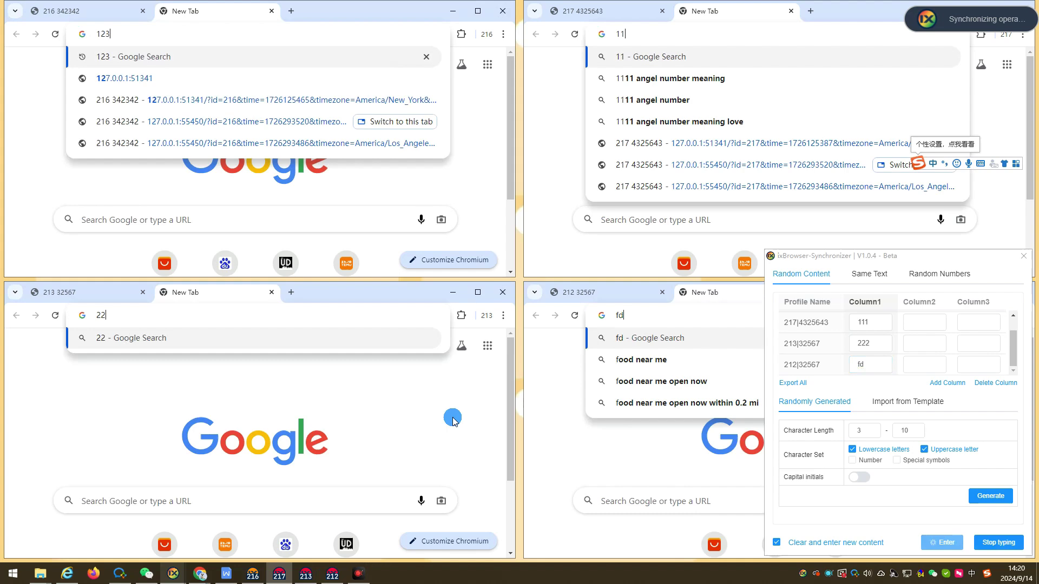
{"action": "left_click", "coordinate": [327, 10]}
{"action": "key", "text": "Return"}
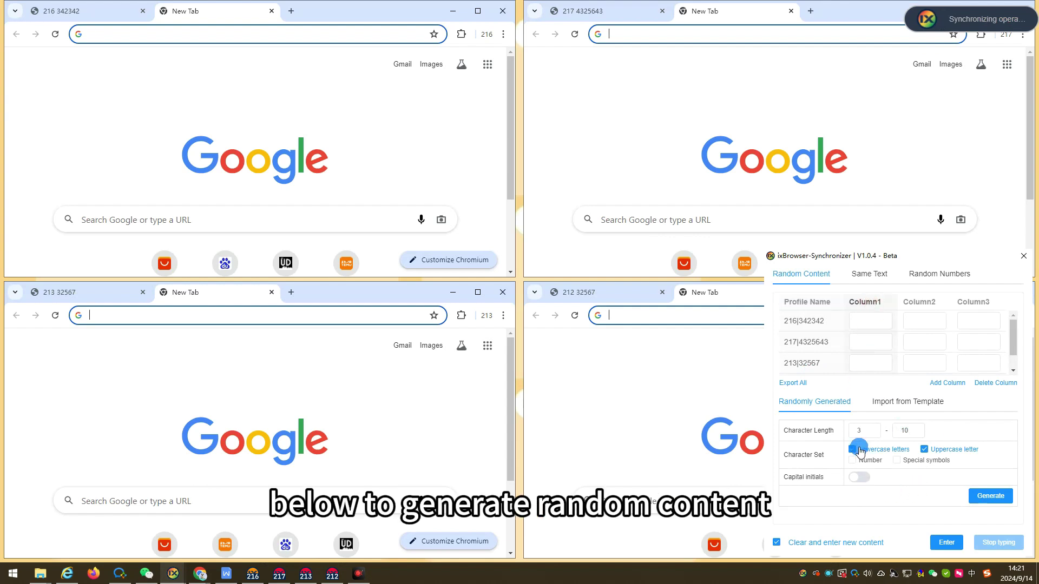
Turn on numbers and capital initials and generate random strings for each profile
{"action": "left_click", "coordinate": [854, 461]}
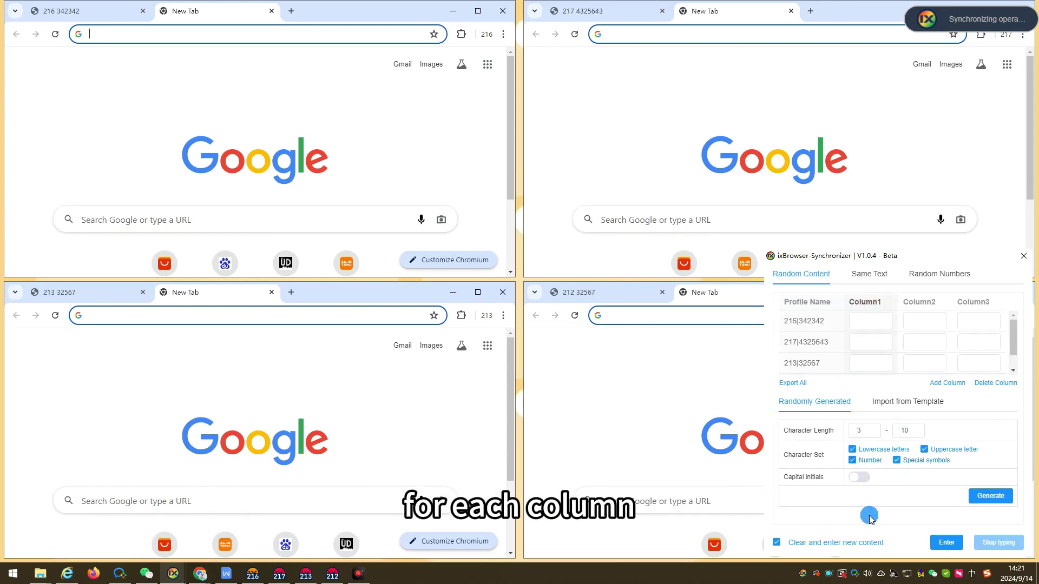
{"action": "left_click", "coordinate": [859, 476]}
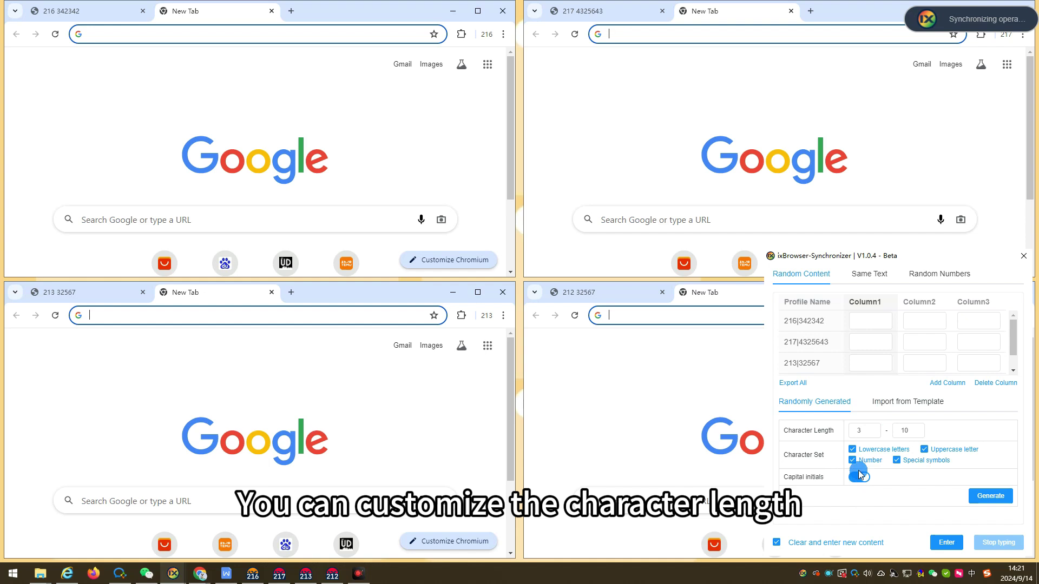
{"action": "left_click", "coordinate": [992, 498]}
{"action": "left_click", "coordinate": [914, 508]}
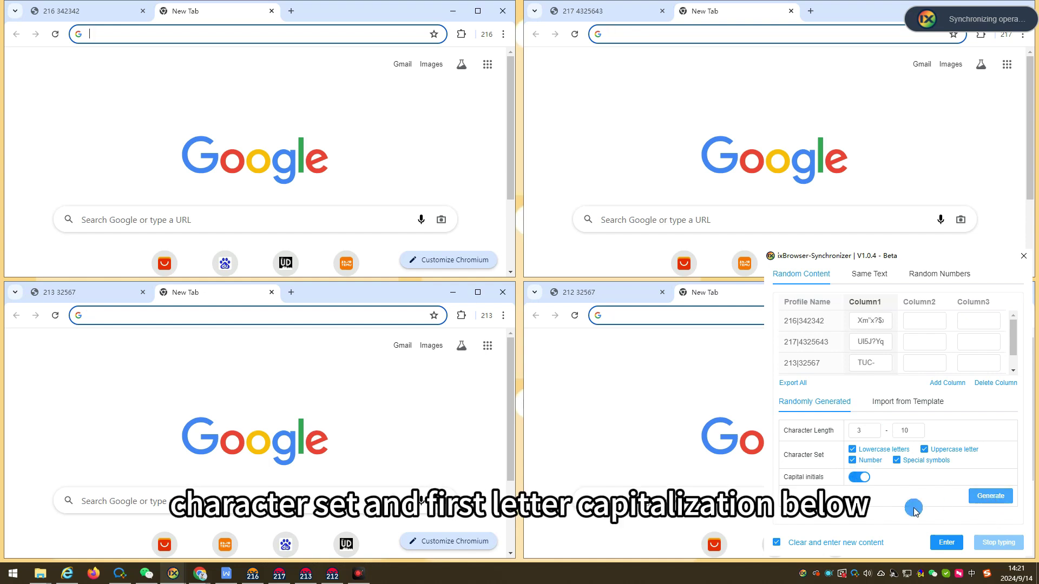
Send each profile's random string to its address bar and run the Google searches
{"action": "left_click", "coordinate": [259, 37]}
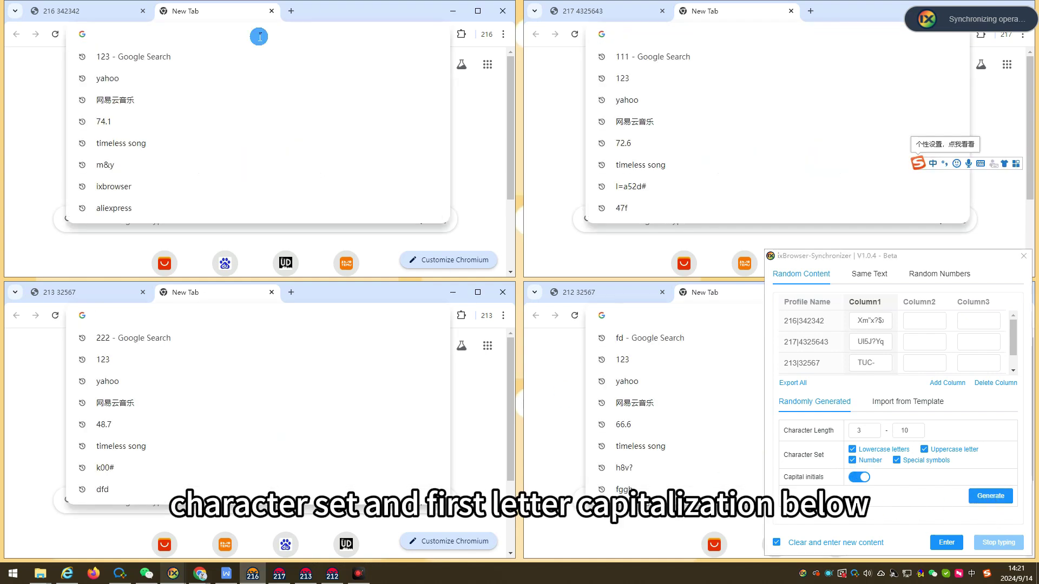
{"action": "left_click", "coordinate": [946, 542]}
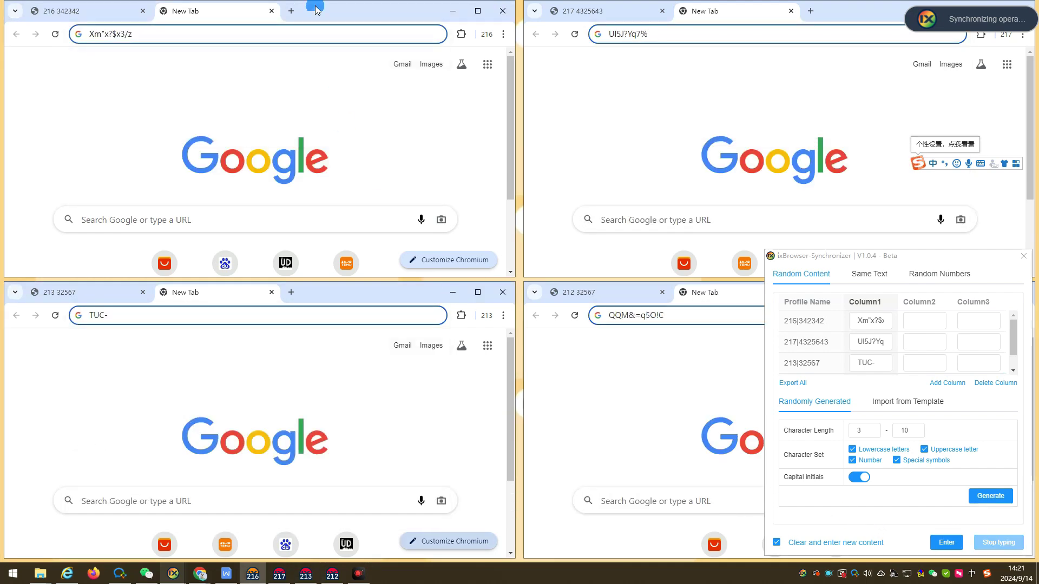
{"action": "key", "text": "Return"}
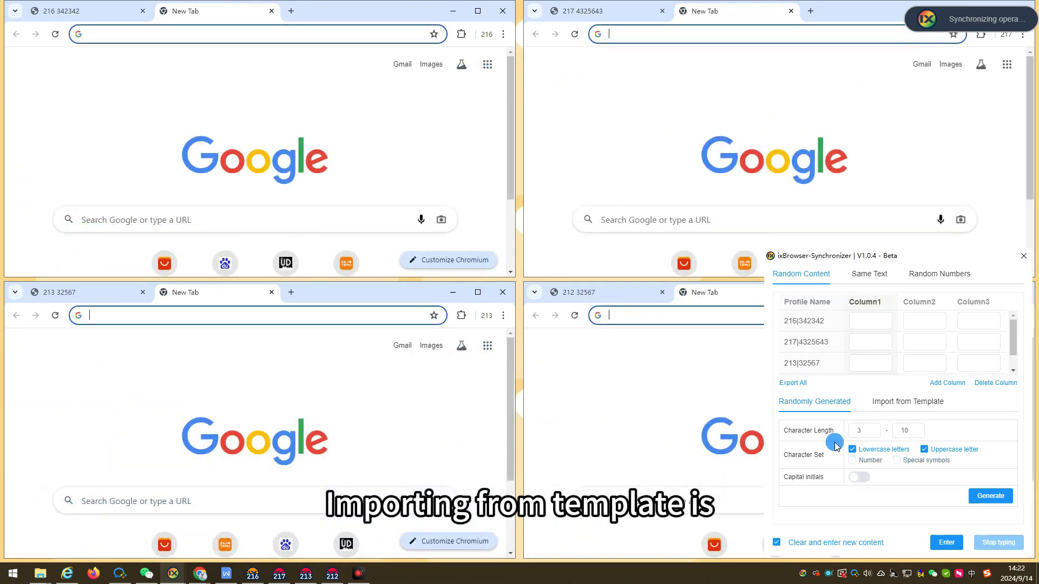
Download the import template and replace its column 3 placeholder text with 'a'
{"action": "left_click", "coordinate": [894, 407]}
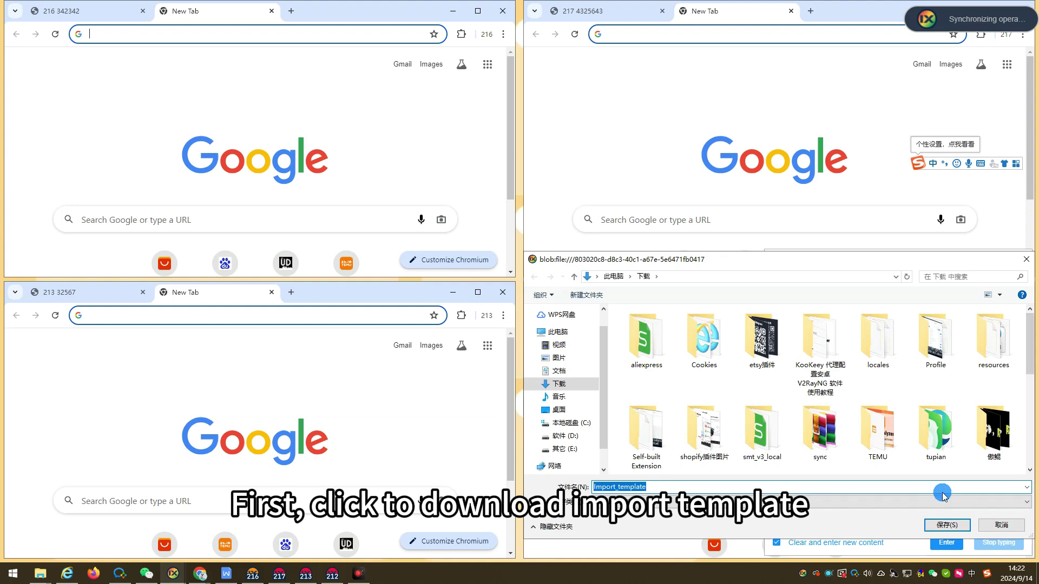
{"action": "left_click", "coordinate": [947, 525]}
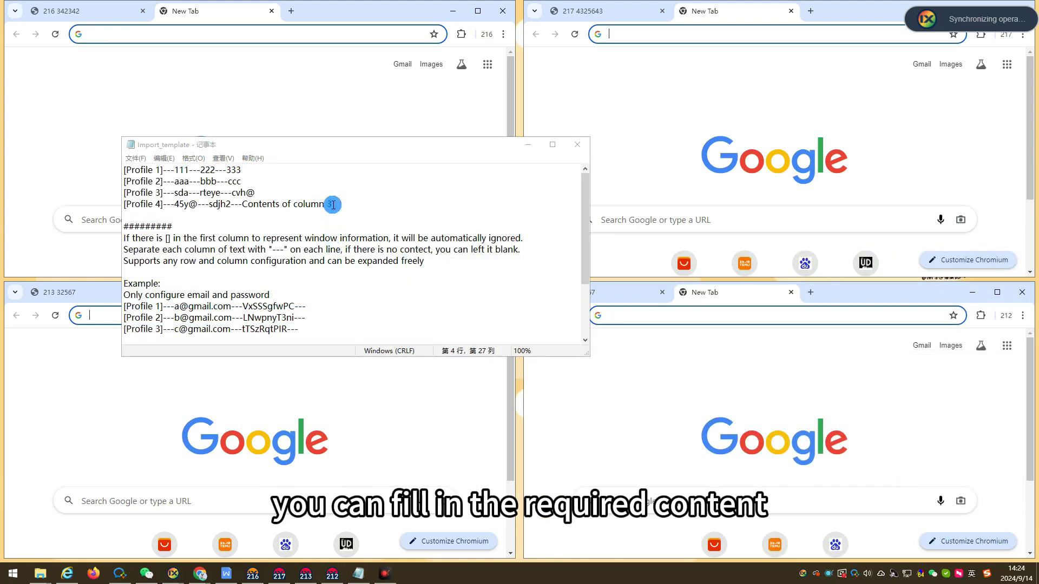
{"action": "left_click_drag", "start_coordinate": [331, 205], "coordinate": [249, 204]}
{"action": "type", "text": "asd^%ksd"}
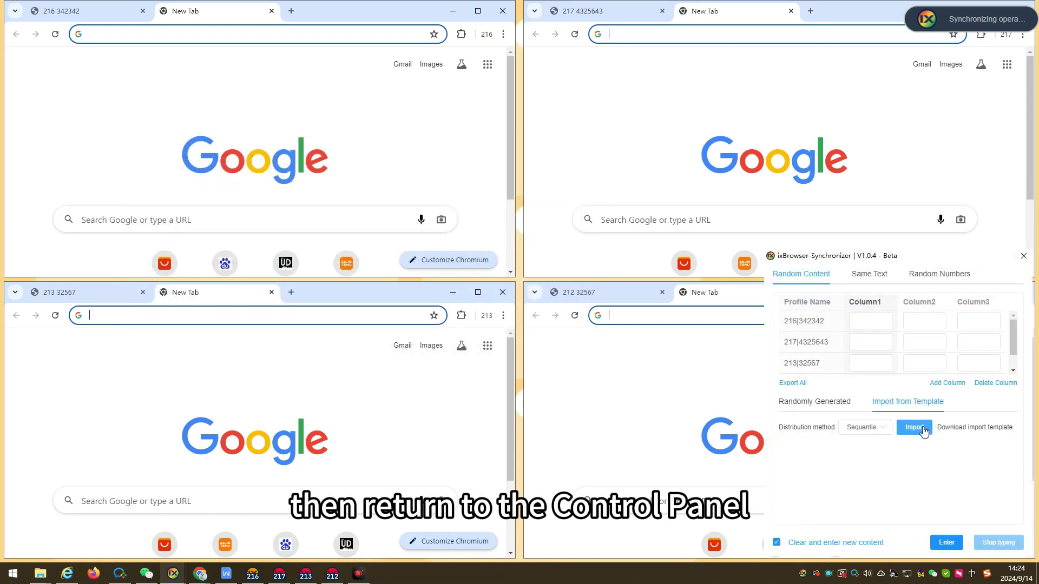
Import the edited Import_template file so each profile's row fills with its values
{"action": "left_click", "coordinate": [916, 433]}
{"action": "scroll", "coordinate": [918, 444], "scroll_direction": "down", "scroll_amount": 3}
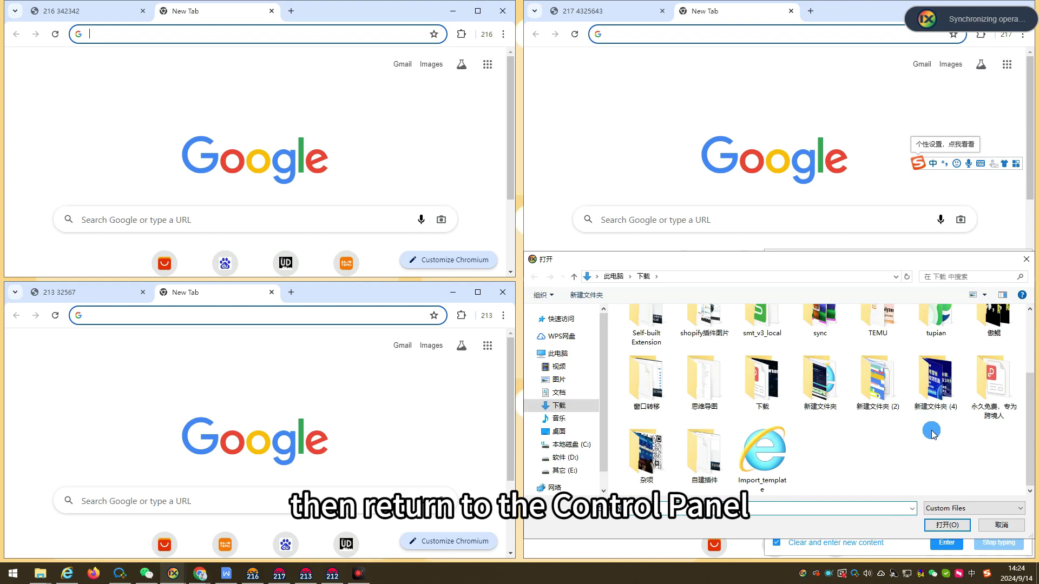
{"action": "left_click", "coordinate": [763, 452]}
{"action": "left_click", "coordinate": [947, 526]}
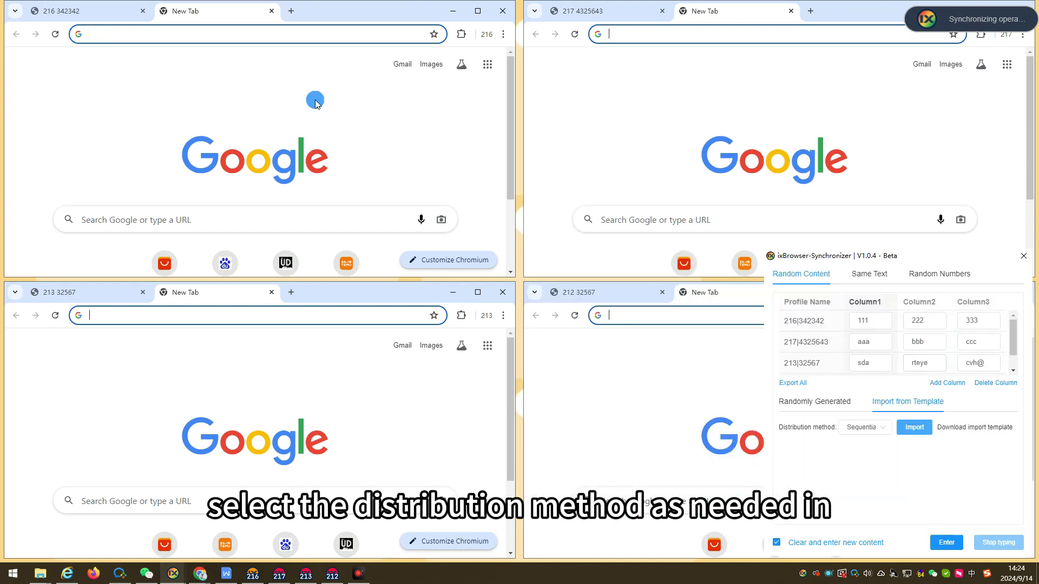
{"action": "left_click", "coordinate": [251, 34]}
Enter each profile's template values into its address bar and export everything as export_text
{"action": "left_click", "coordinate": [942, 541]}
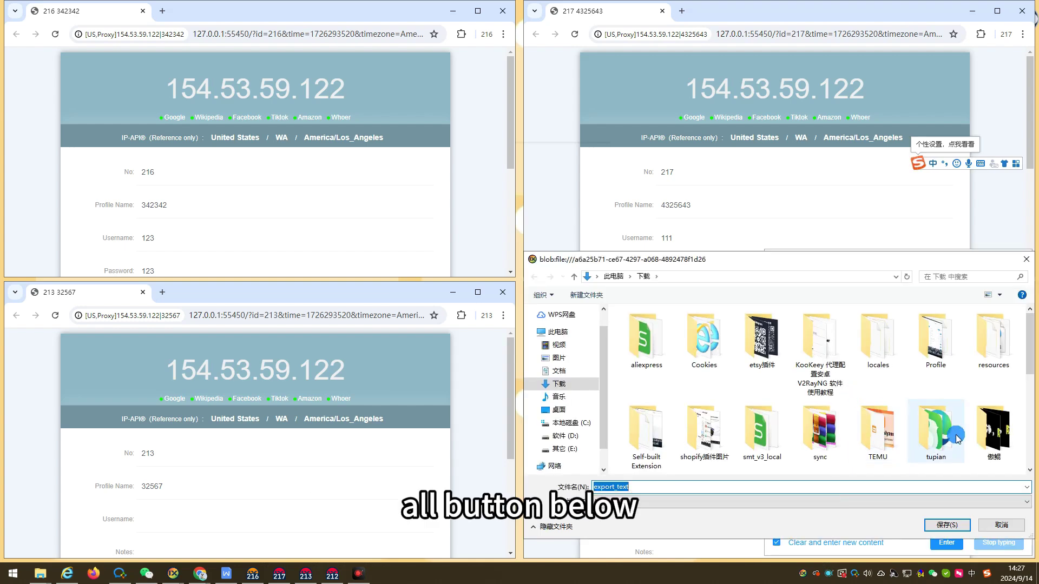
{"action": "left_click", "coordinate": [947, 526]}
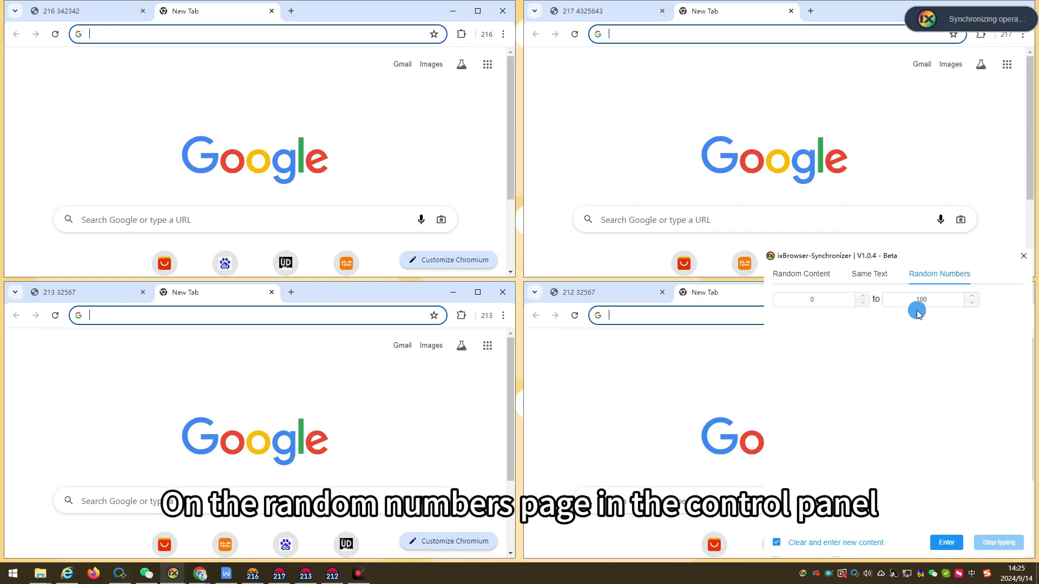
Search a random 0–100 number from each of the four profiles' address bars
{"action": "left_click", "coordinate": [176, 37]}
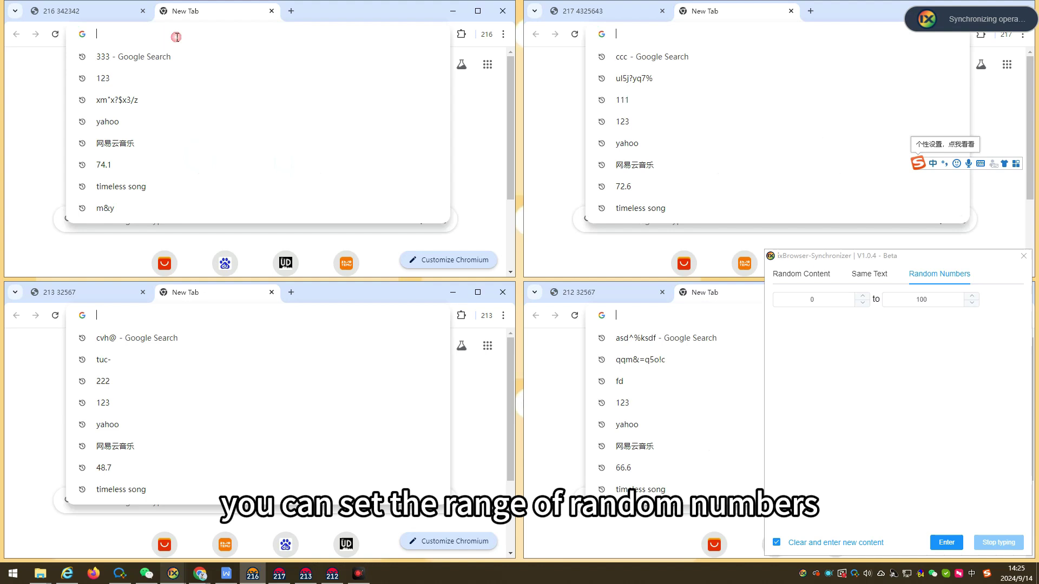
{"action": "left_click", "coordinate": [947, 542]}
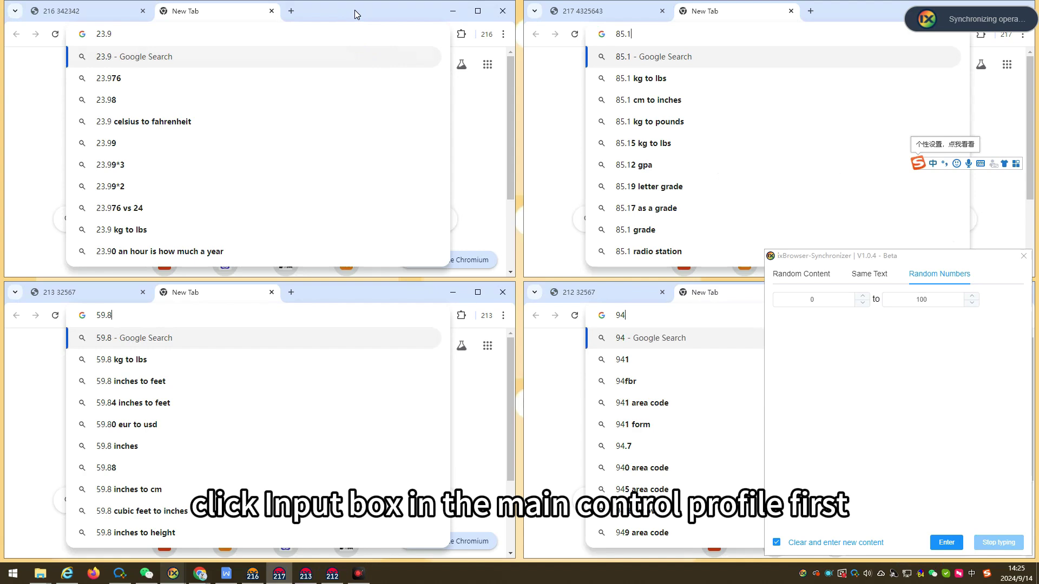
{"action": "key", "text": "Return"}
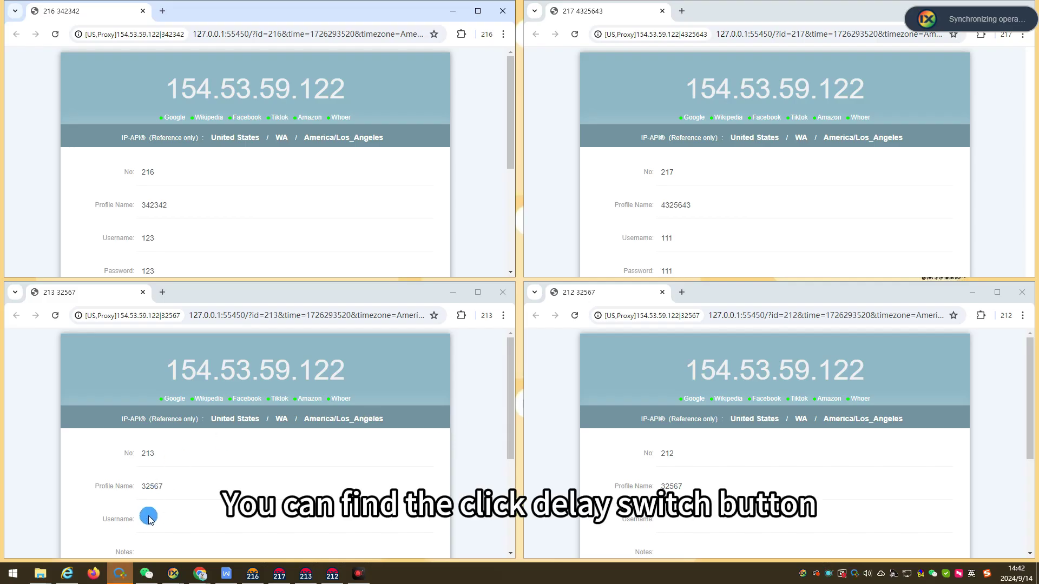
Enable Click Delay and open two new tabs across all four synchronized profiles
{"action": "mouse_move", "coordinate": [173, 574]}
{"action": "left_click", "coordinate": [256, 530]}
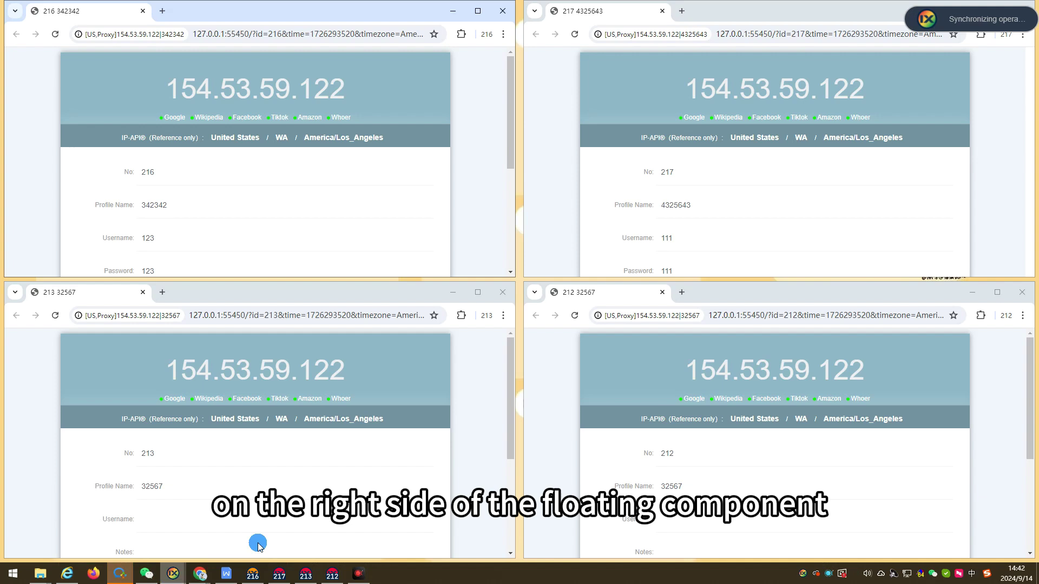
{"action": "mouse_move", "coordinate": [882, 18]}
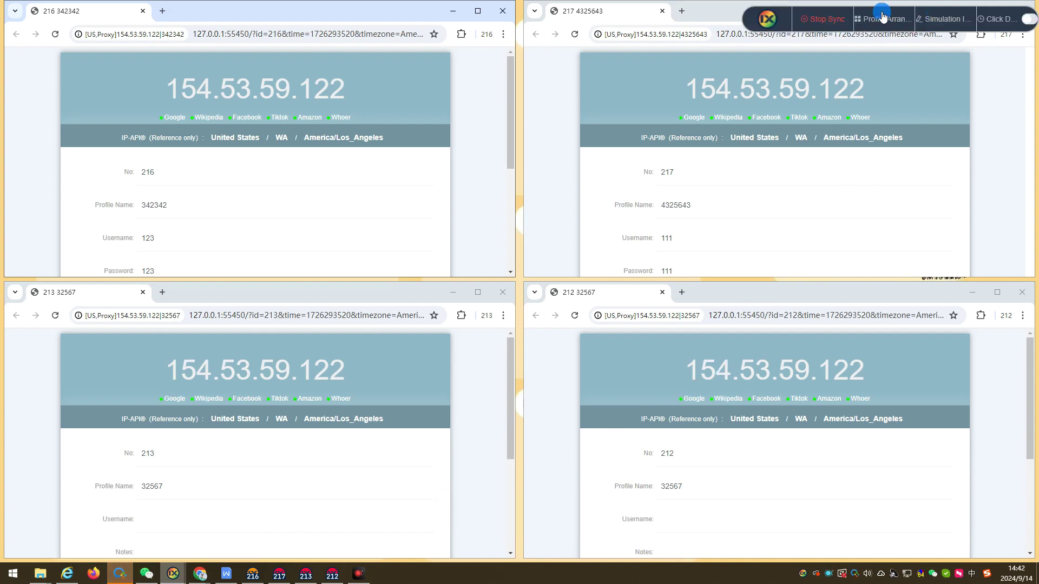
{"action": "left_click_drag", "start_coordinate": [771, 17], "coordinate": [763, 110]}
{"action": "left_click", "coordinate": [1012, 117]}
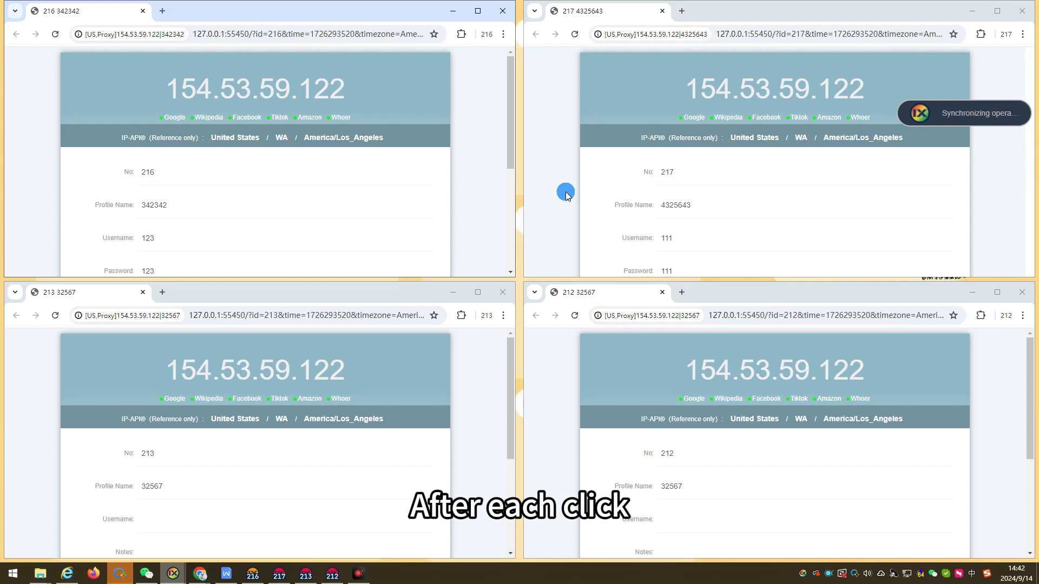
{"action": "left_click", "coordinate": [162, 11]}
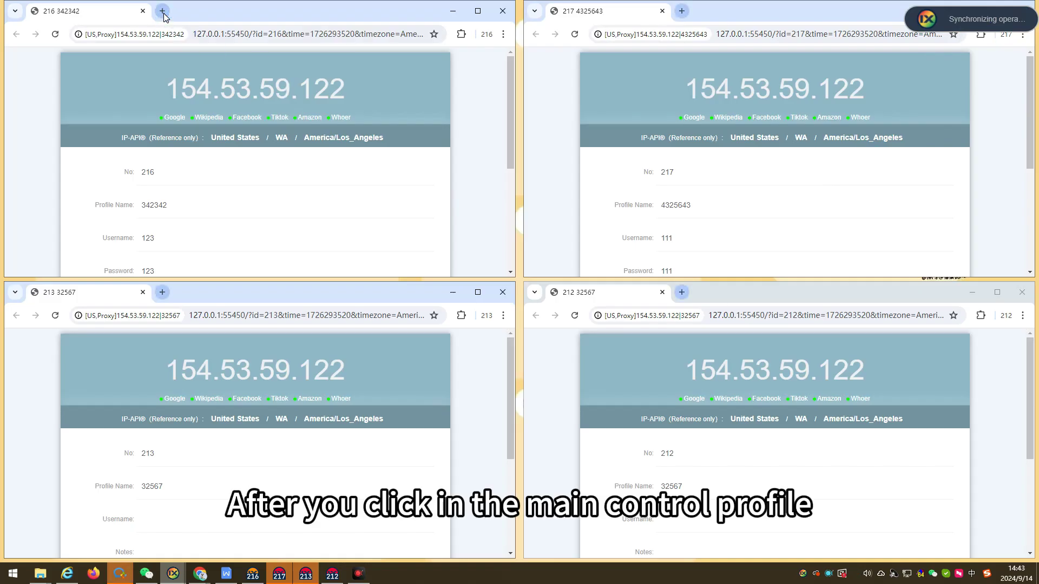
{"action": "left_click", "coordinate": [162, 11]}
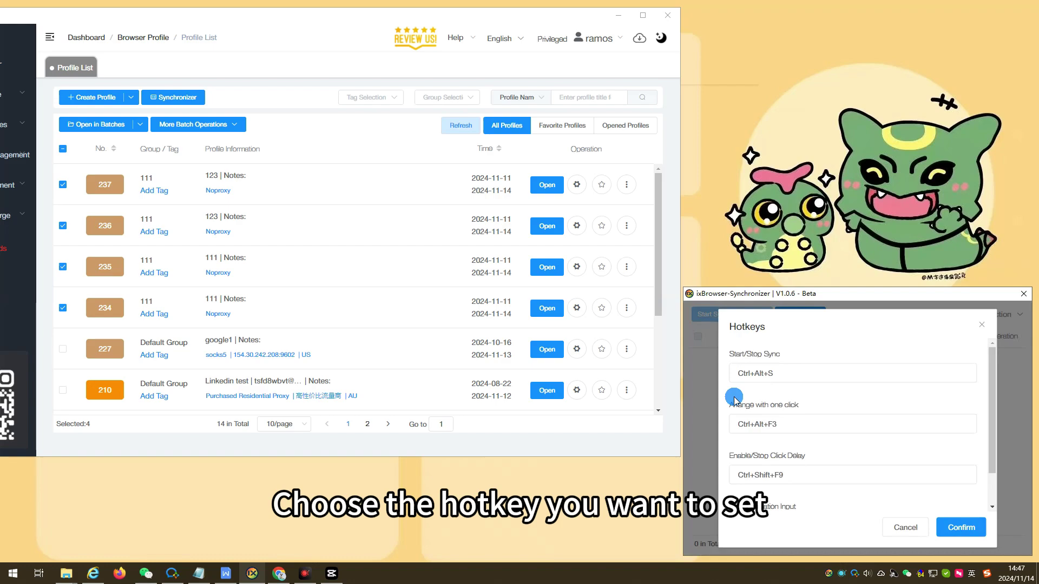
Scroll through the hotkey fields for start/stop sync, one-click arranging and click delay
{"action": "scroll", "coordinate": [736, 400], "scroll_direction": "down", "scroll_amount": 2}
{"action": "scroll", "coordinate": [742, 397], "scroll_direction": "up", "scroll_amount": 2}
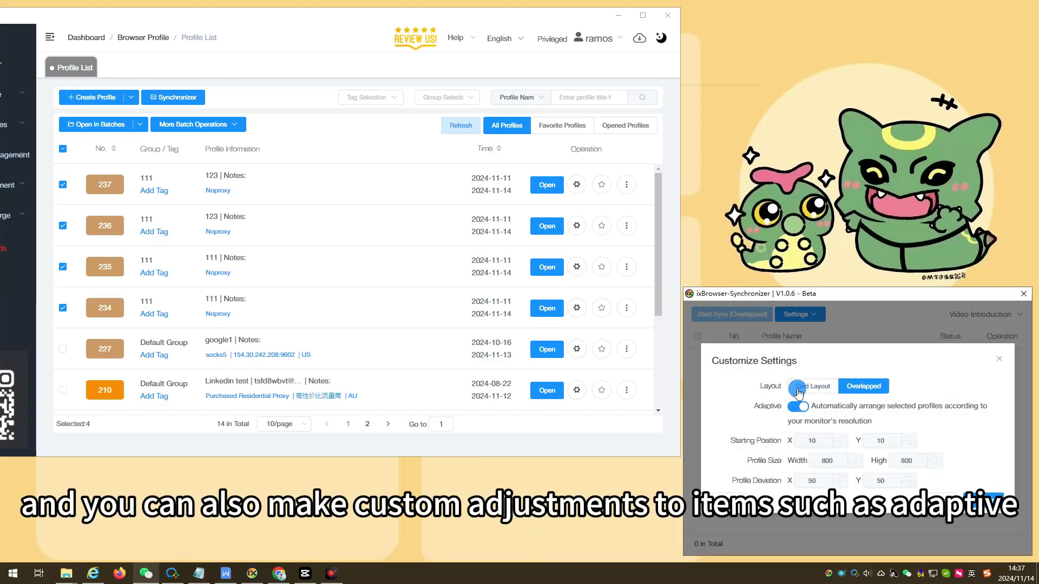
Try Grid Layout, then return window arrangement to Overlapped with adaptive arranging on
{"action": "left_click", "coordinate": [813, 386]}
{"action": "left_click", "coordinate": [868, 379]}
{"action": "left_click", "coordinate": [736, 415]}
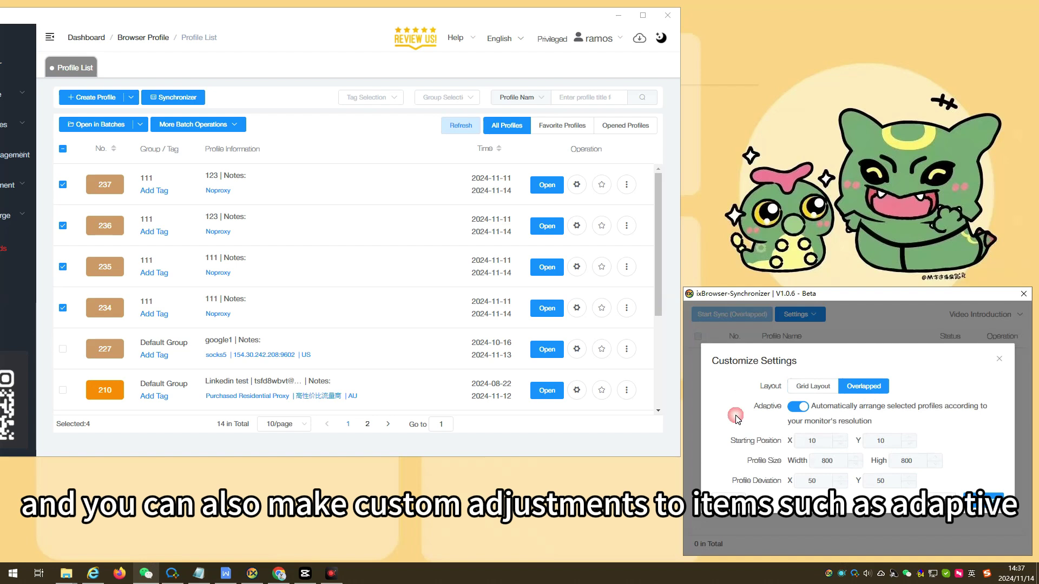